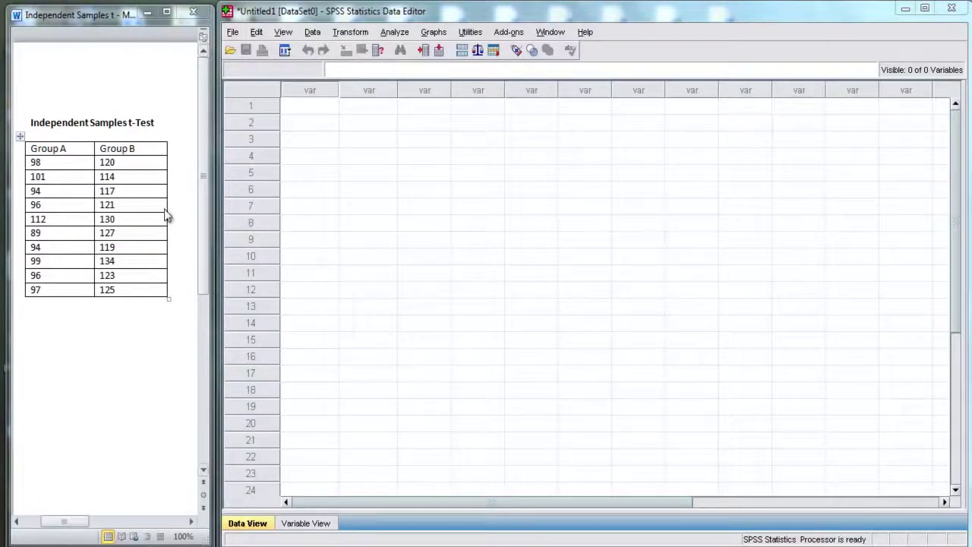
Review the Group A and Group B score columns in the Word table.
click(62, 163)
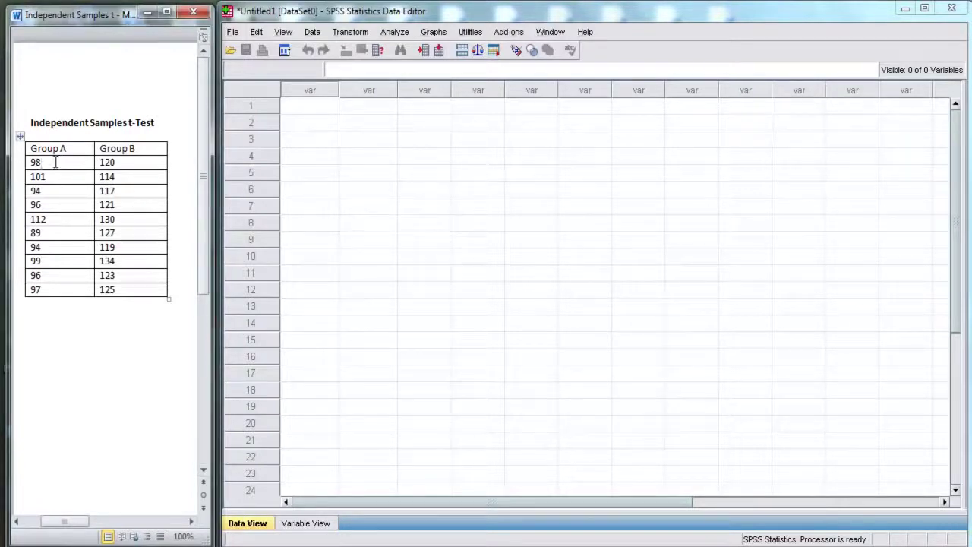
drag(56, 163, 56, 290)
drag(126, 165, 119, 289)
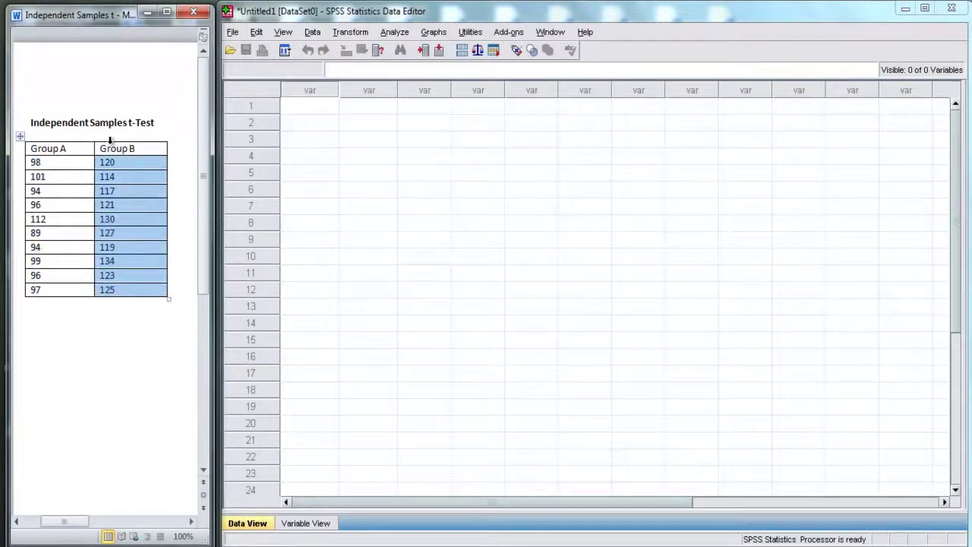
click(76, 165)
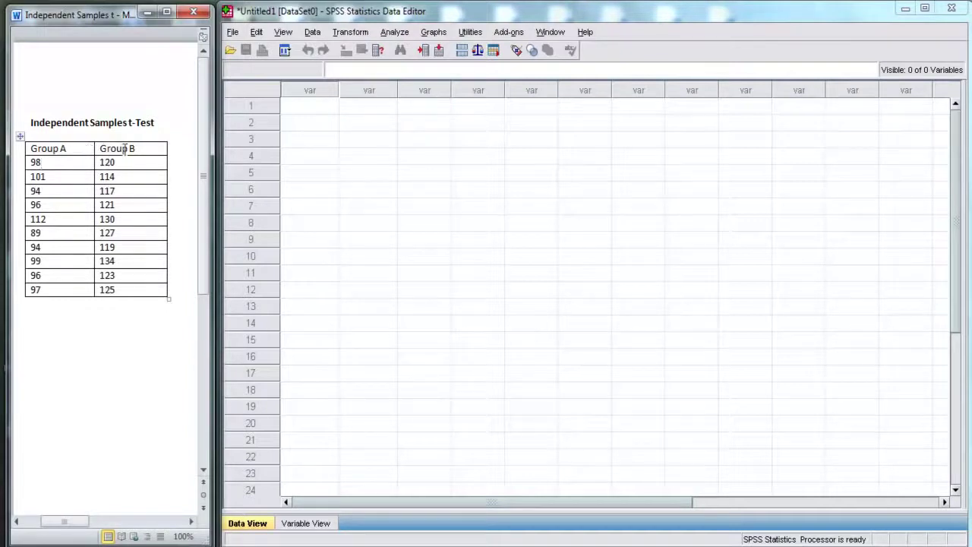
drag(65, 161, 31, 164)
double_click(52, 176)
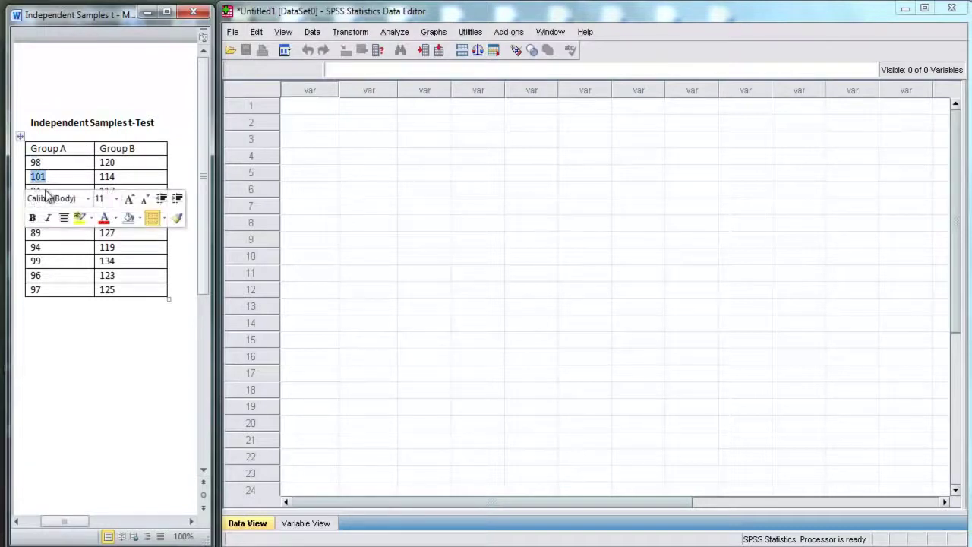
click(52, 176)
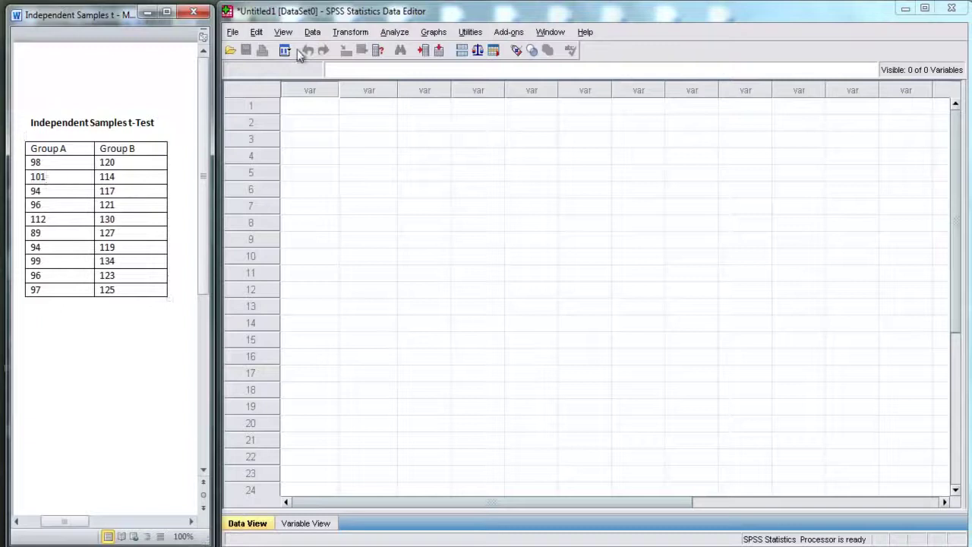
In the SPSS Variable View, name the first two variables Group and Score.
click(317, 17)
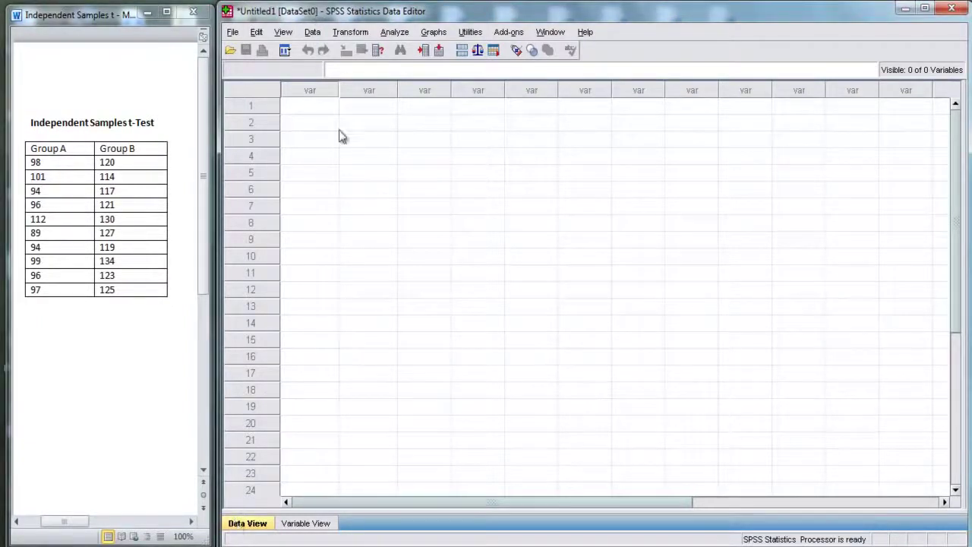
drag(318, 110, 592, 342)
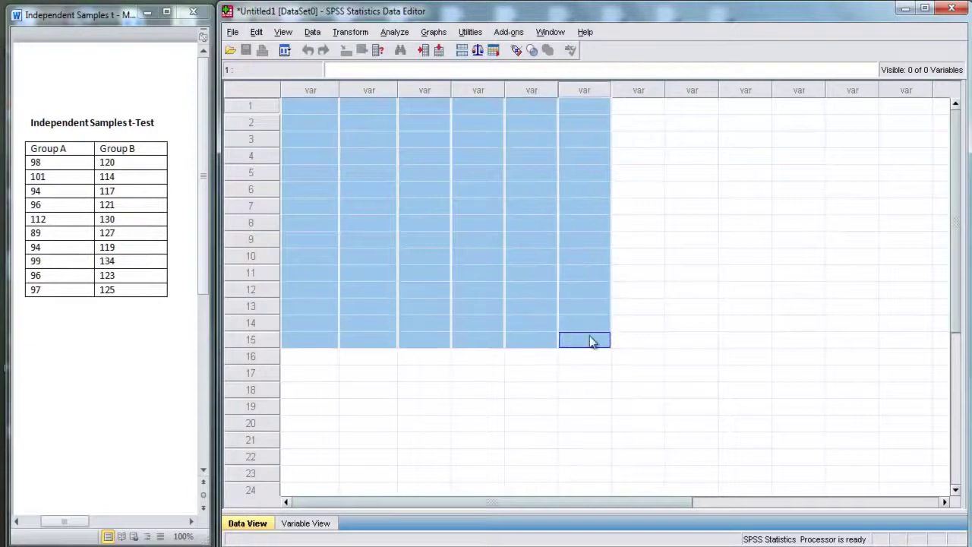
click(314, 111)
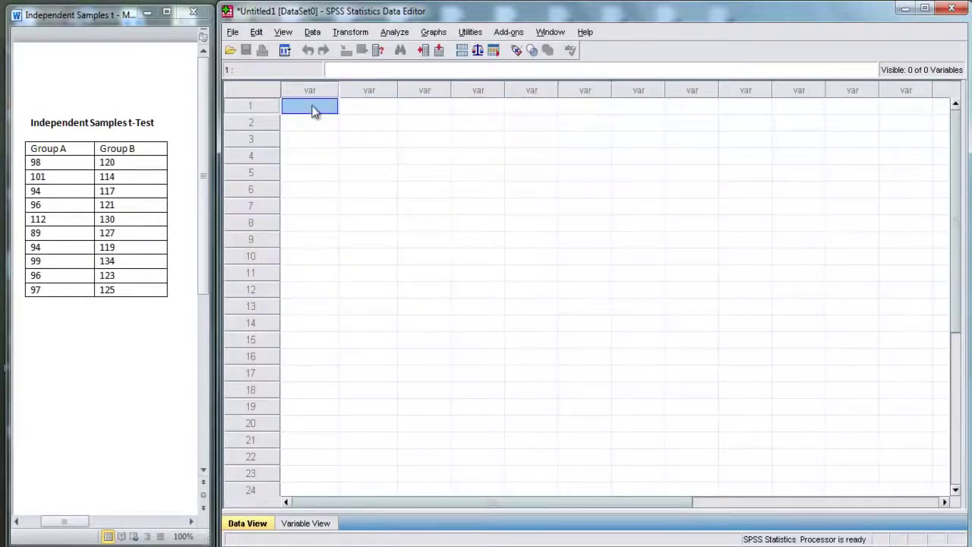
click(306, 524)
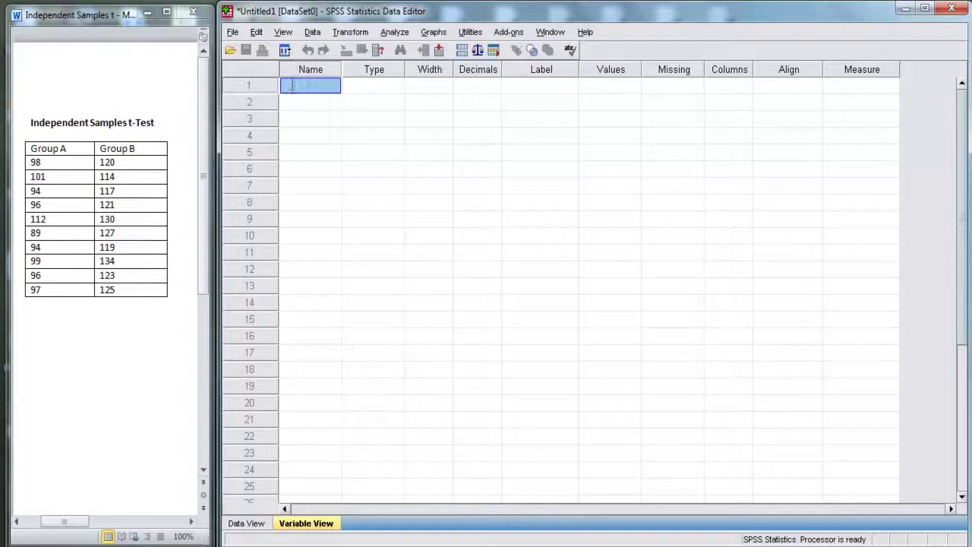
text(Group)
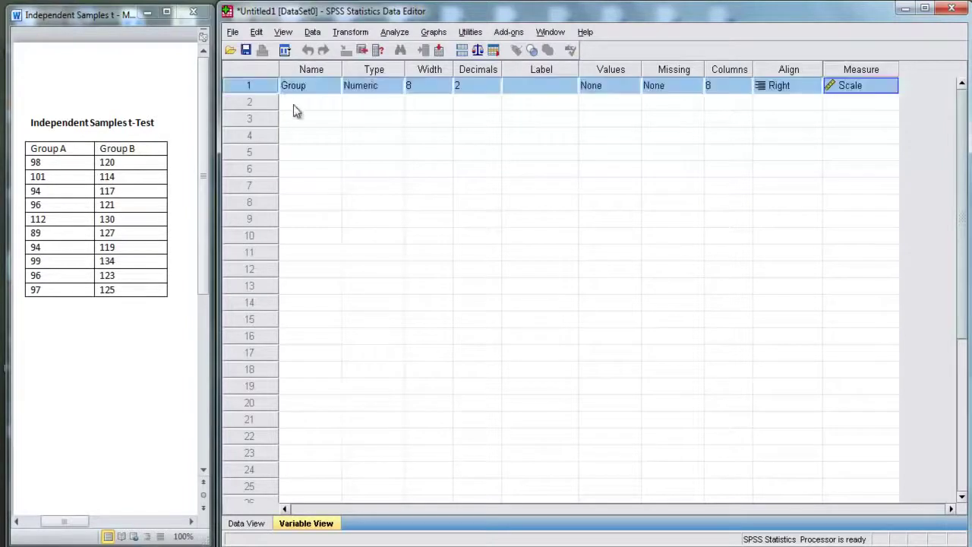
click(299, 107)
text(Score)
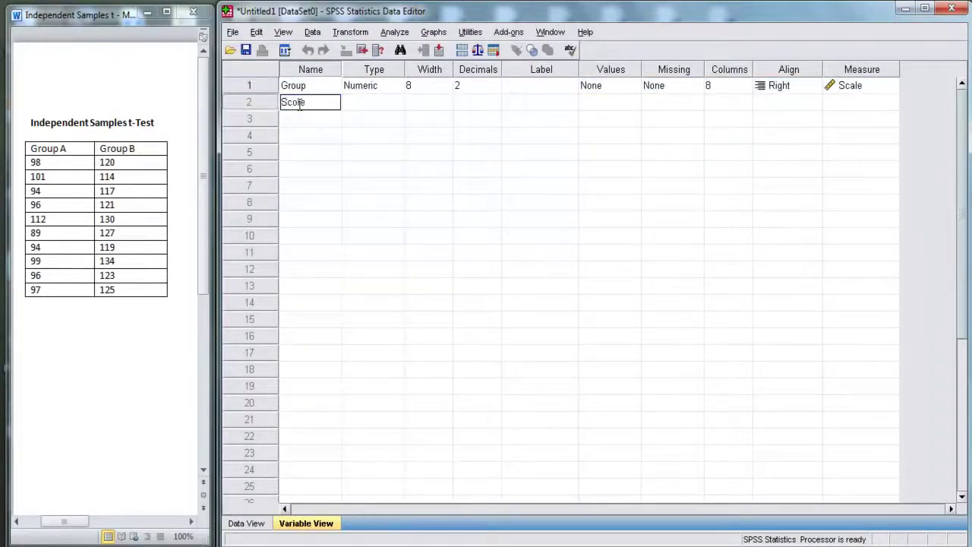
key(Return)
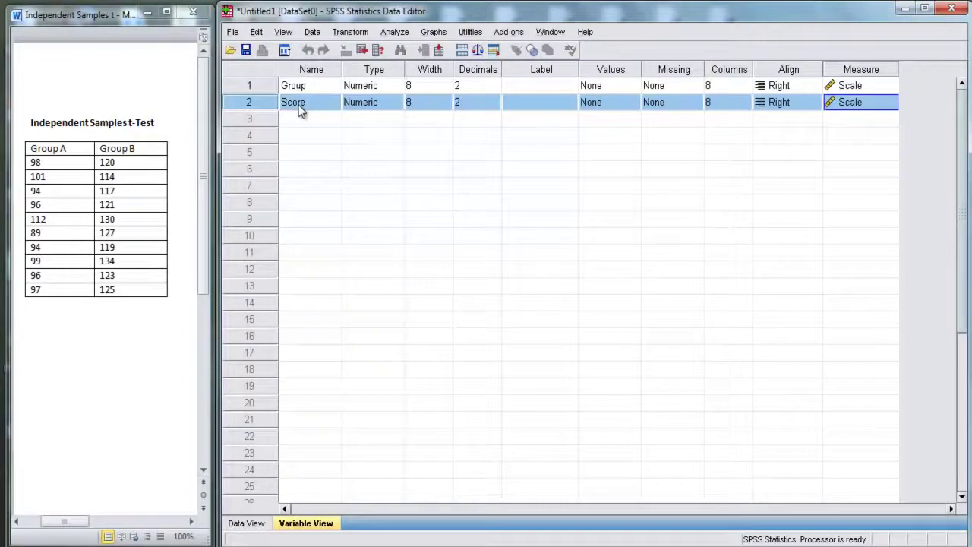
click(306, 87)
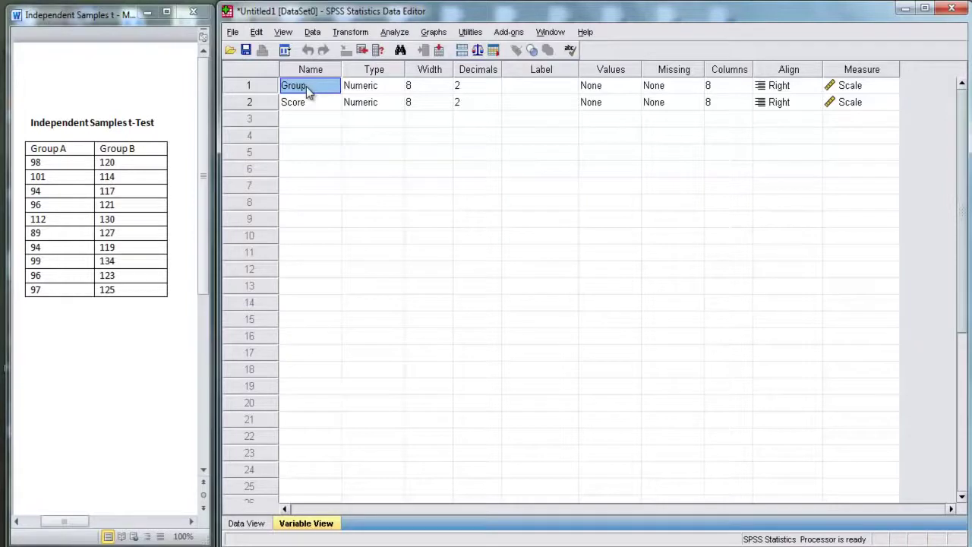
Rename the Word table headers to Group 1 and Group 2.
click(70, 149)
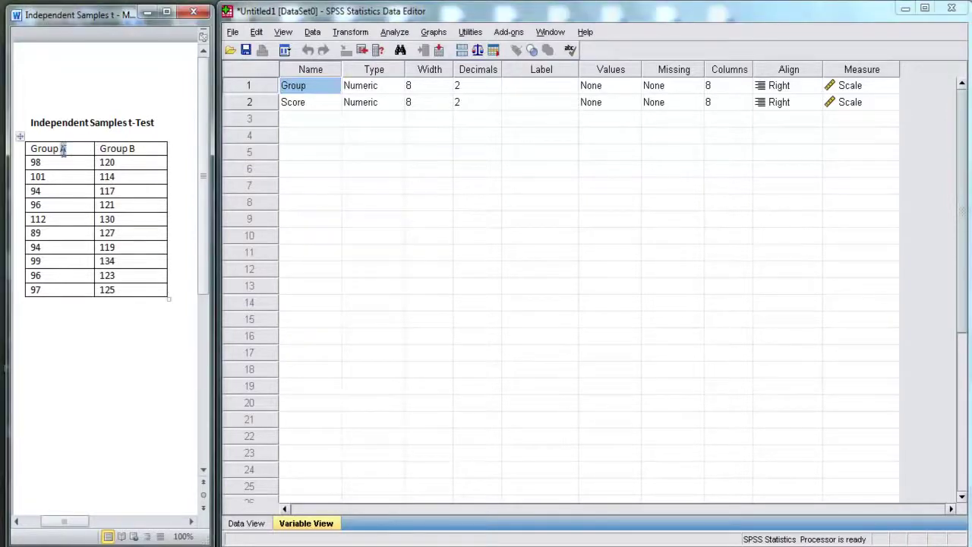
text(1)
drag(137, 149, 132, 149)
text(2)
Give the SPSS Group variable value labels 1 = "1" and 2 = "2".
click(326, 87)
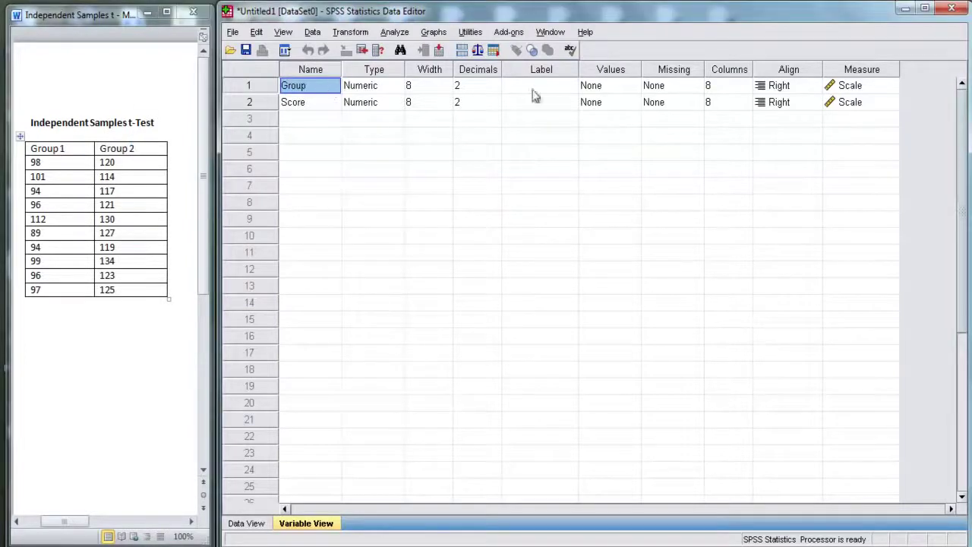
click(610, 87)
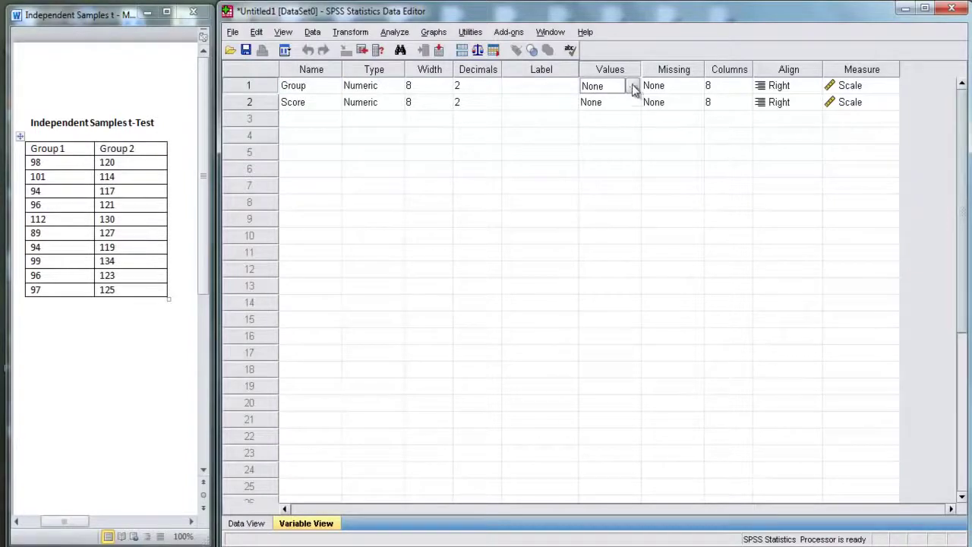
click(634, 88)
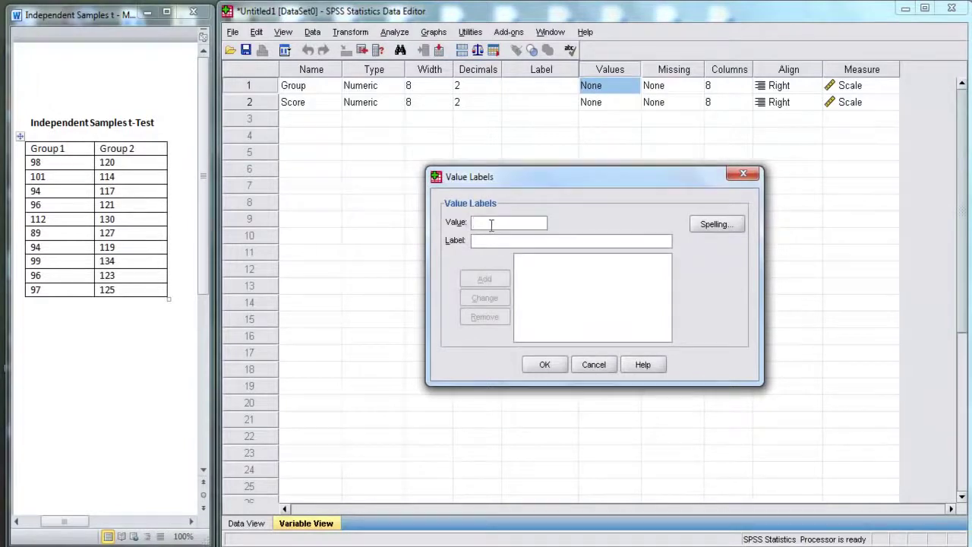
text(1)
key(Tab)
text(1)
click(482, 278)
text(22)
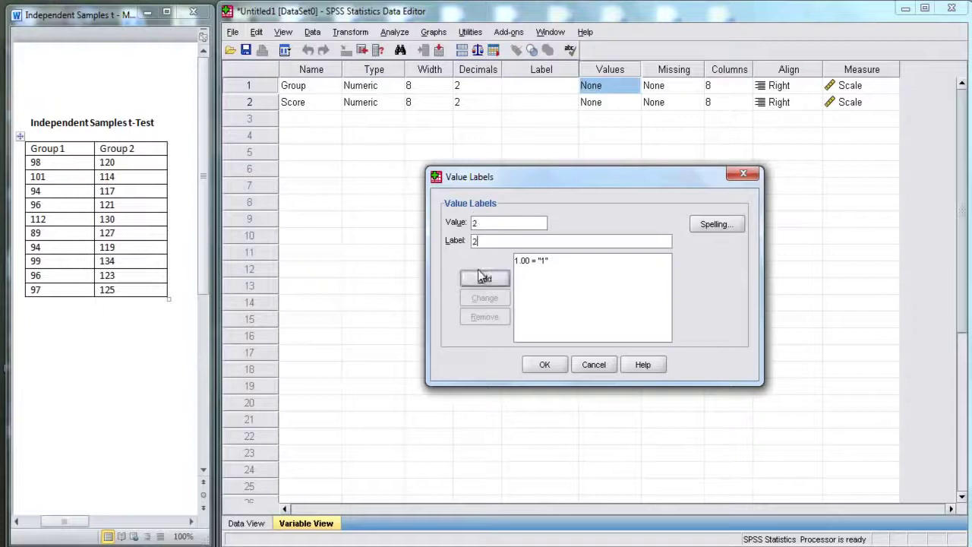
click(484, 279)
click(545, 365)
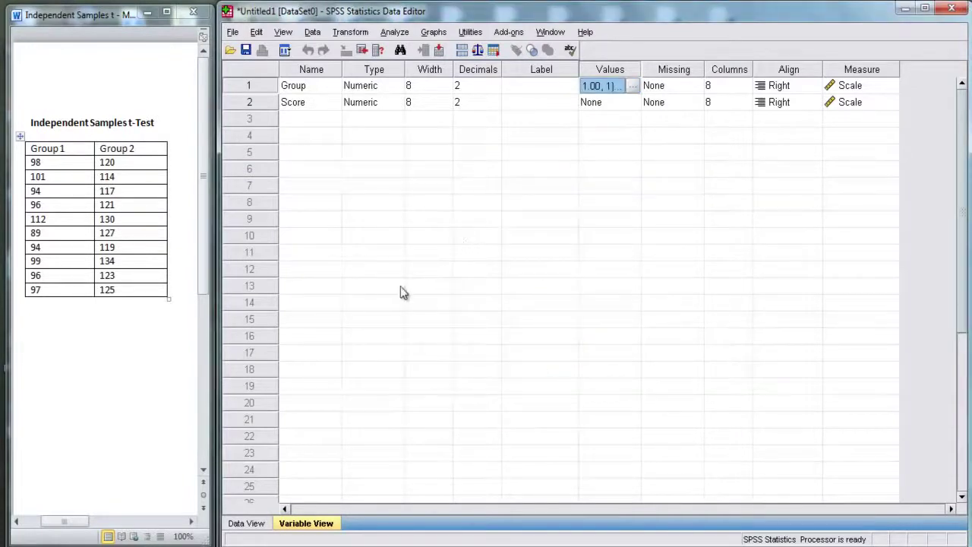
In Data View, enter 1 in Group row 1 and clear a mistaken 2.00.
click(246, 523)
text(1)
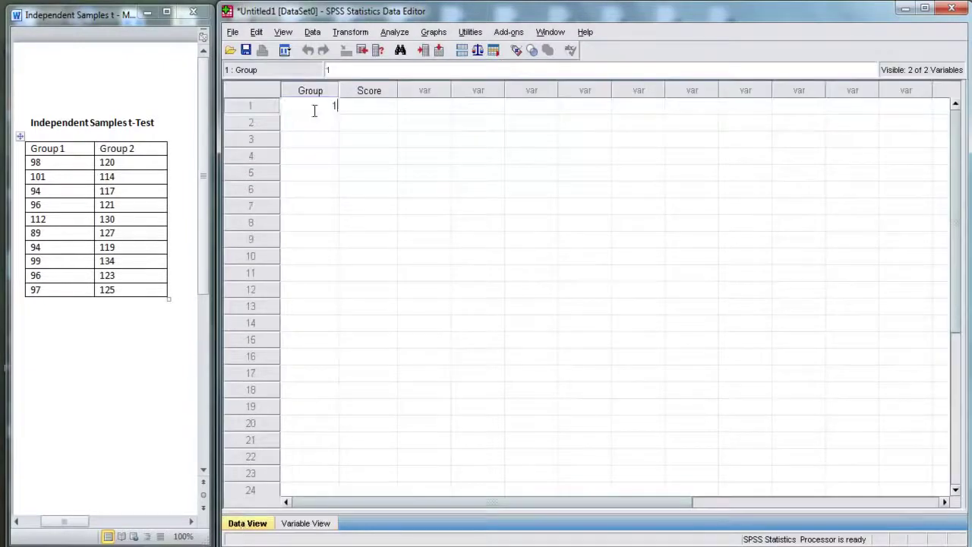
click(318, 106)
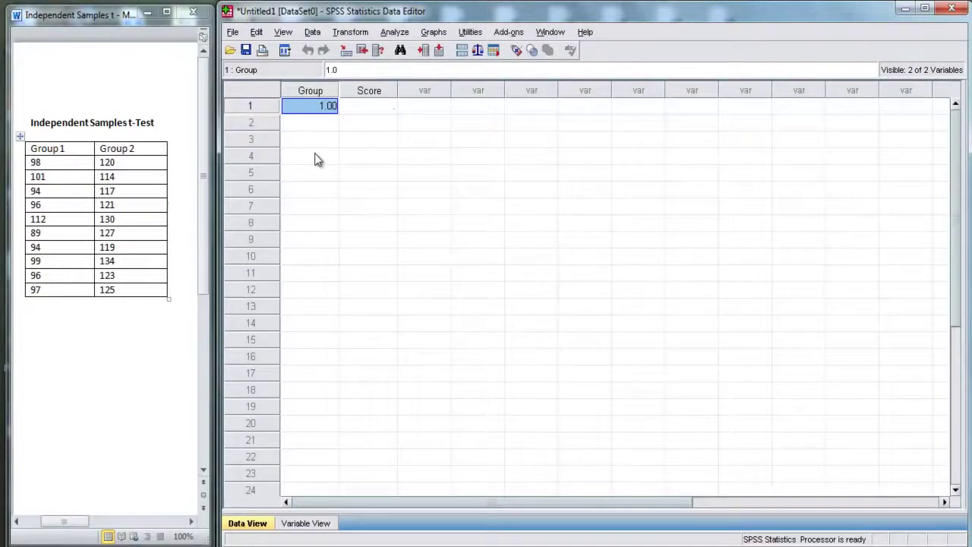
text(2)
click(314, 123)
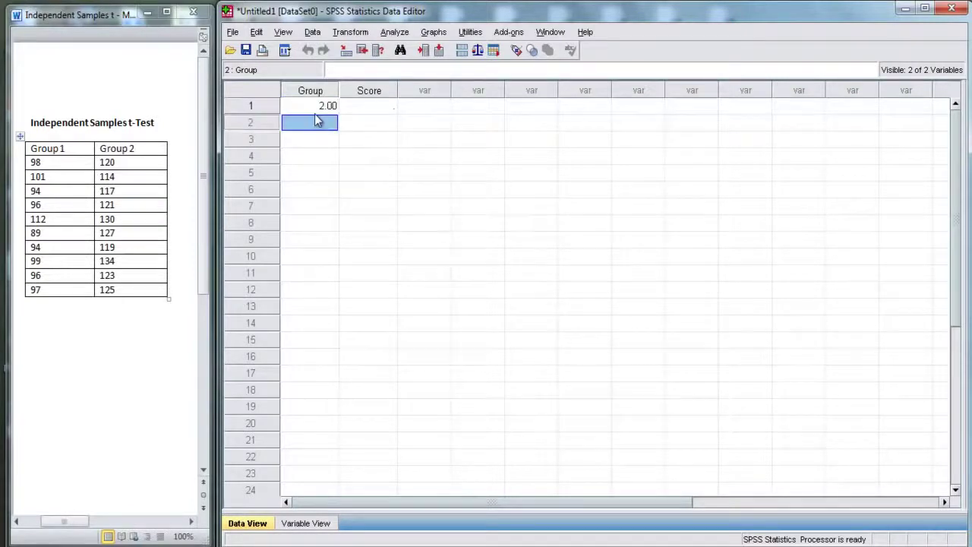
click(316, 108)
key(BackSpace)
key(Return)
Check the Group 1 and Group 2 score columns in the Word table.
click(78, 161)
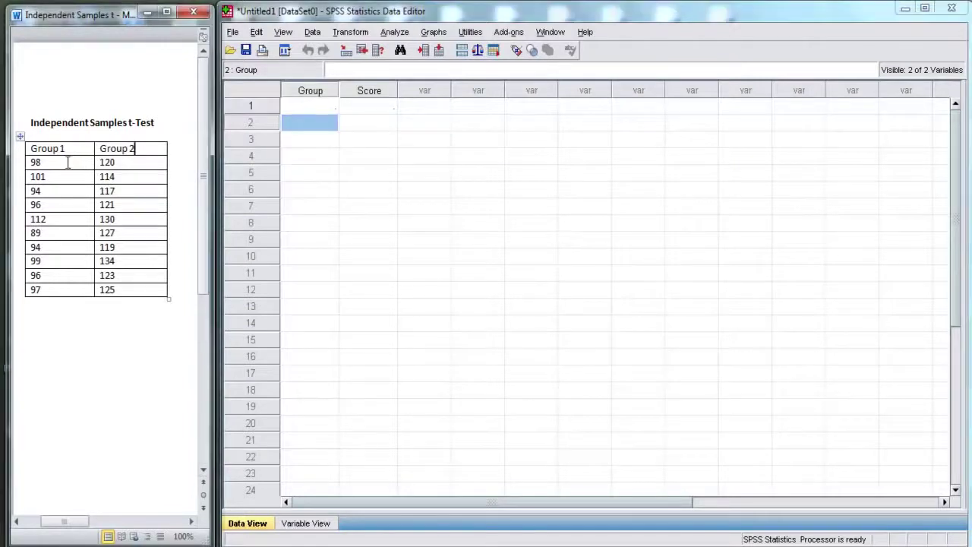
drag(44, 123, 81, 129)
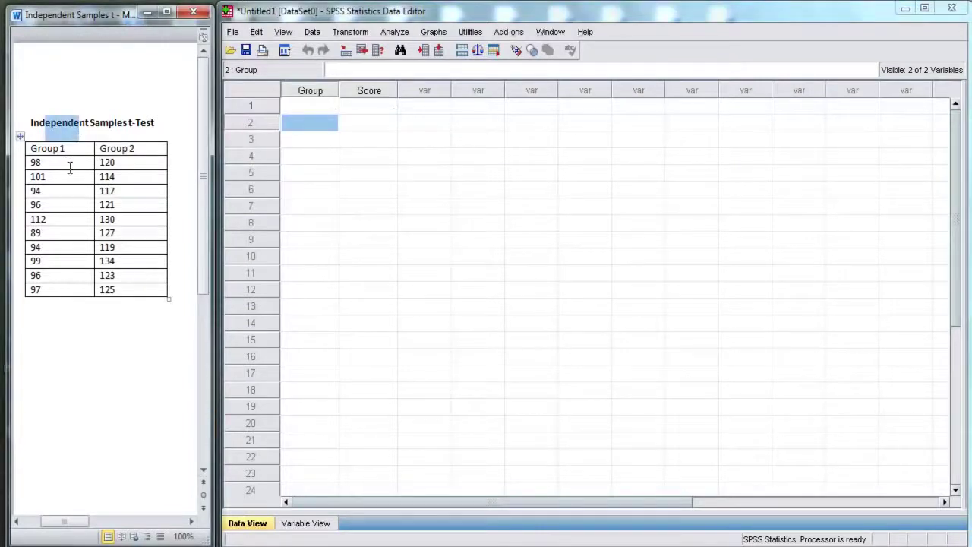
drag(69, 167, 64, 290)
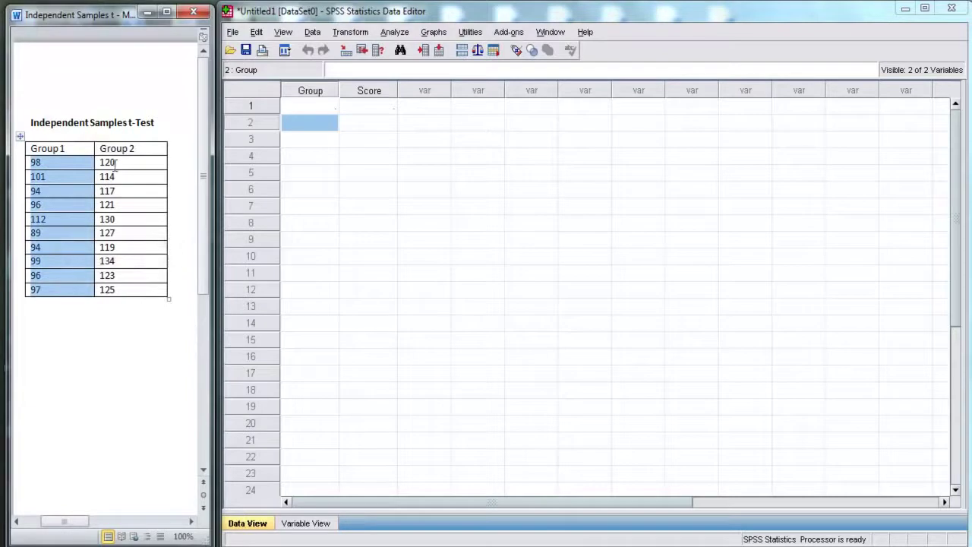
drag(115, 162, 118, 289)
click(193, 129)
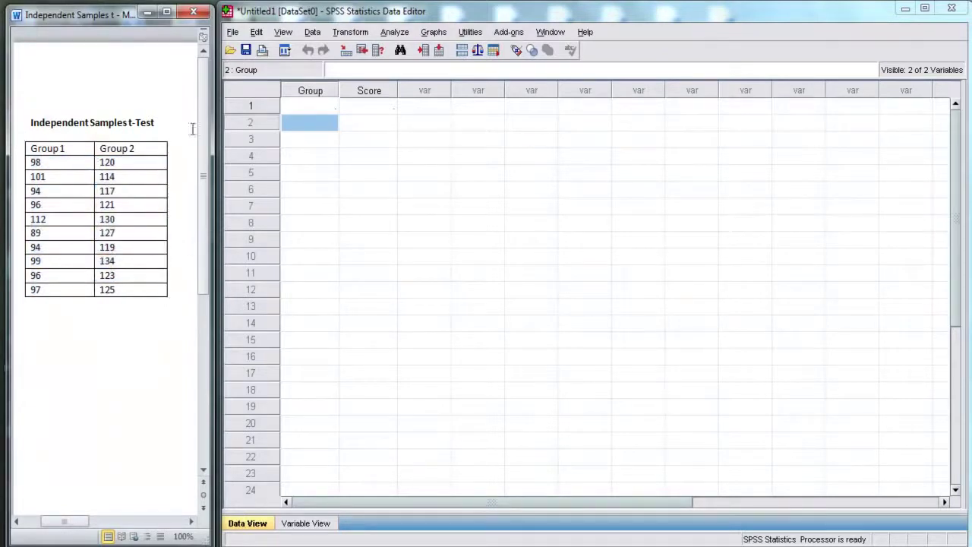
Fill Group with 1 in rows 1–10 and 2 in rows 11–20.
click(253, 107)
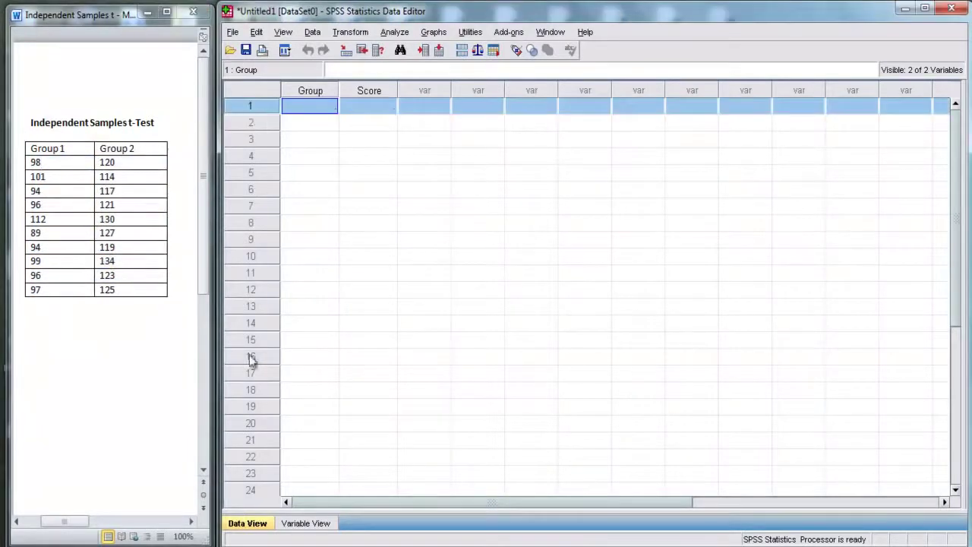
shift+click(252, 423)
click(323, 111)
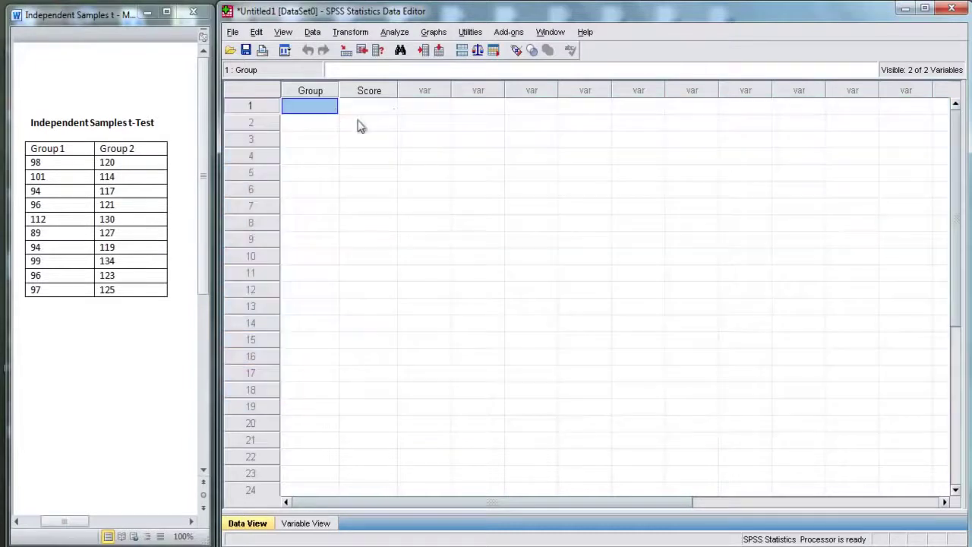
text(1 1 1 1 )
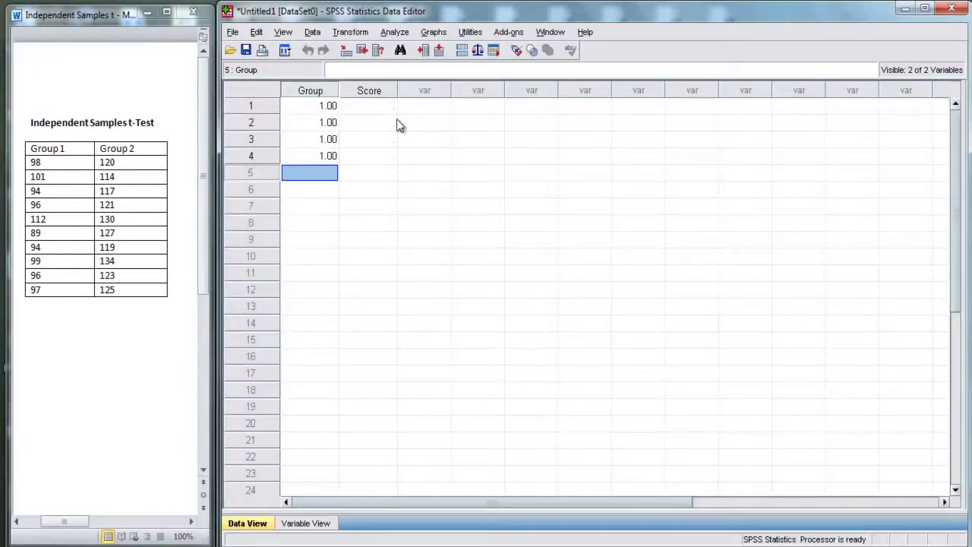
text(1 1 1 1 1 1 2 2 2 2 2 2)
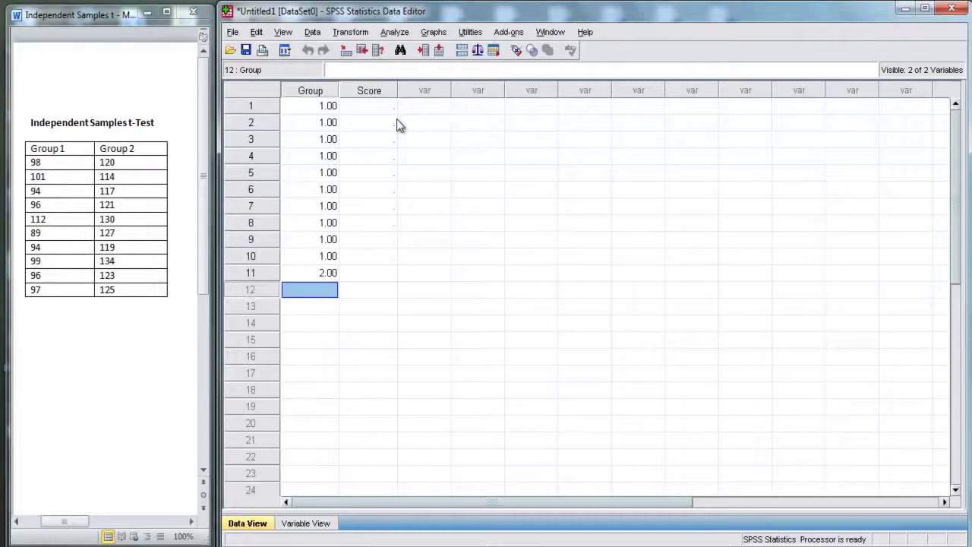
text( 2 2 2 2)
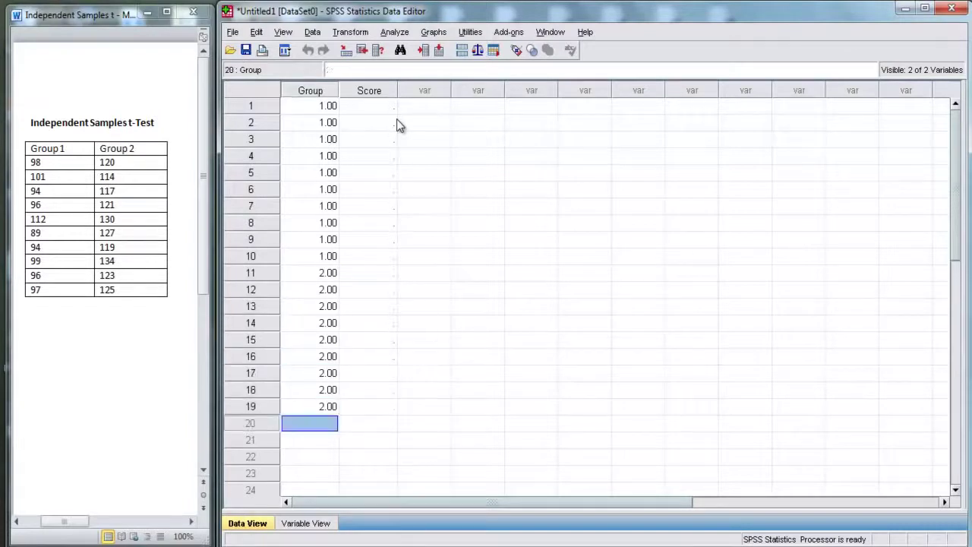
key(Up)
key(Up)
key(Up)
key(Up)
key(Up)
key(Up)
key(Up)
key(Up)
key(Up)
key(Up)
key(Up)
key(Up)
key(Up)
key(Up)
key(Up)
key(Up)
key(Up)
key(Up)
key(Up)
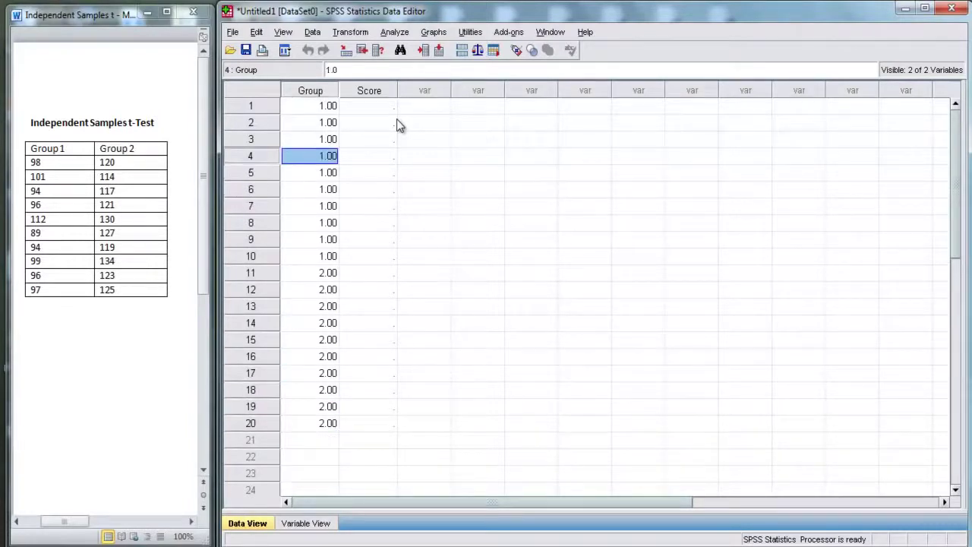
key(Right)
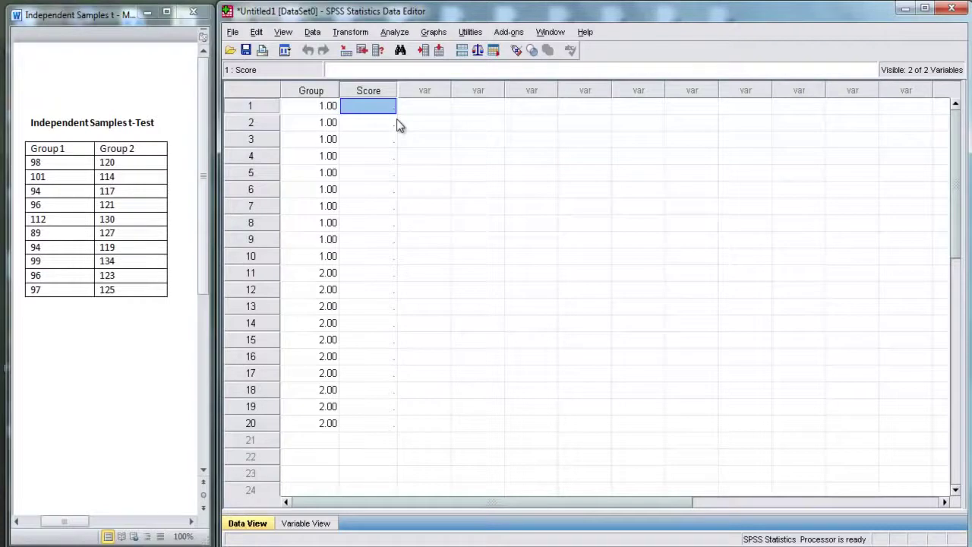
Enter Group 1 scores 98, 101, 94, 96, 112, 89, 94, 99, 96, 97 in Score rows 1–10.
text(98)
key(Left)
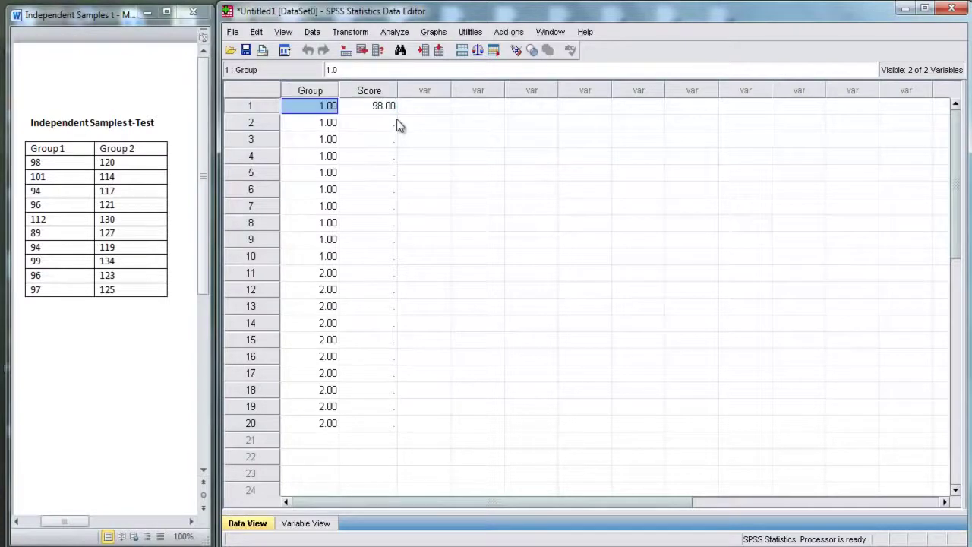
key(Right)
key(Down)
text(101)
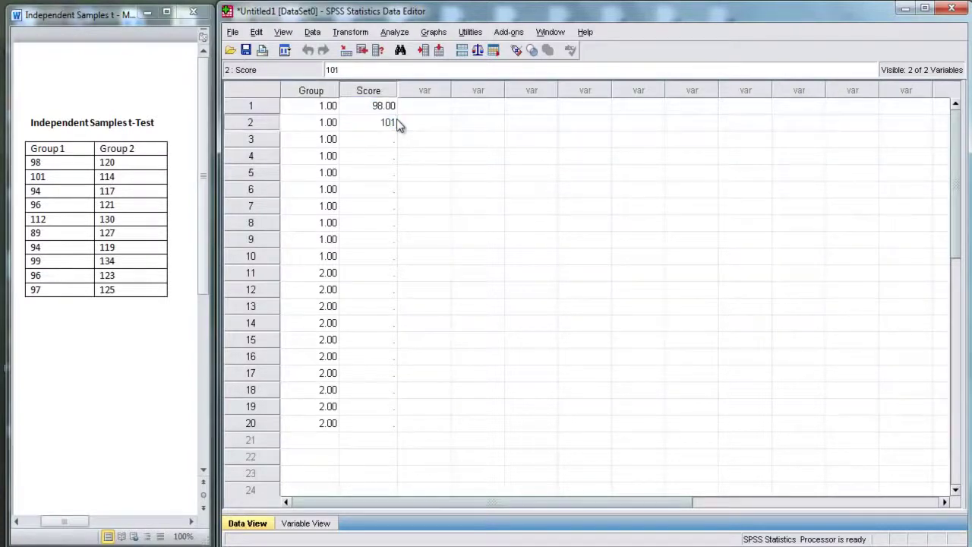
key(Return)
text(94)
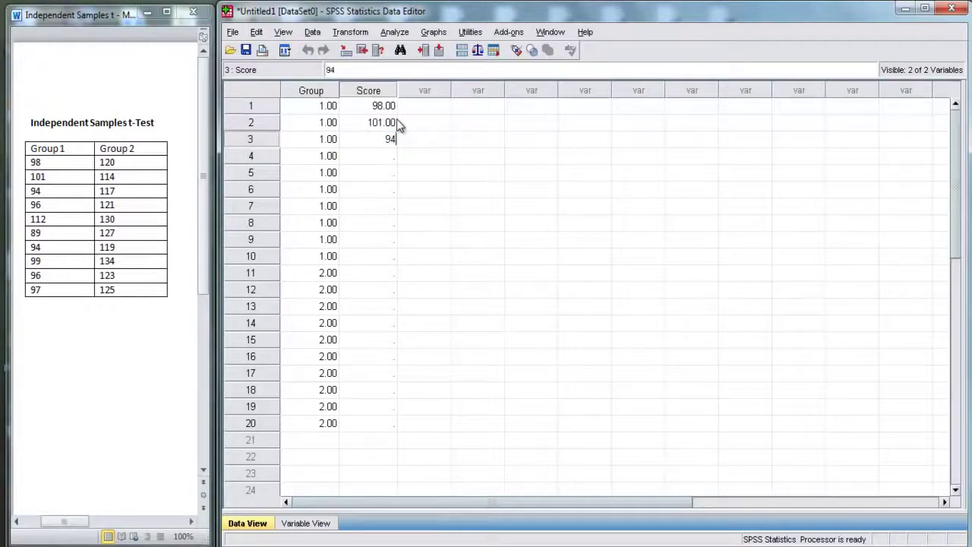
key(Return)
text(96)
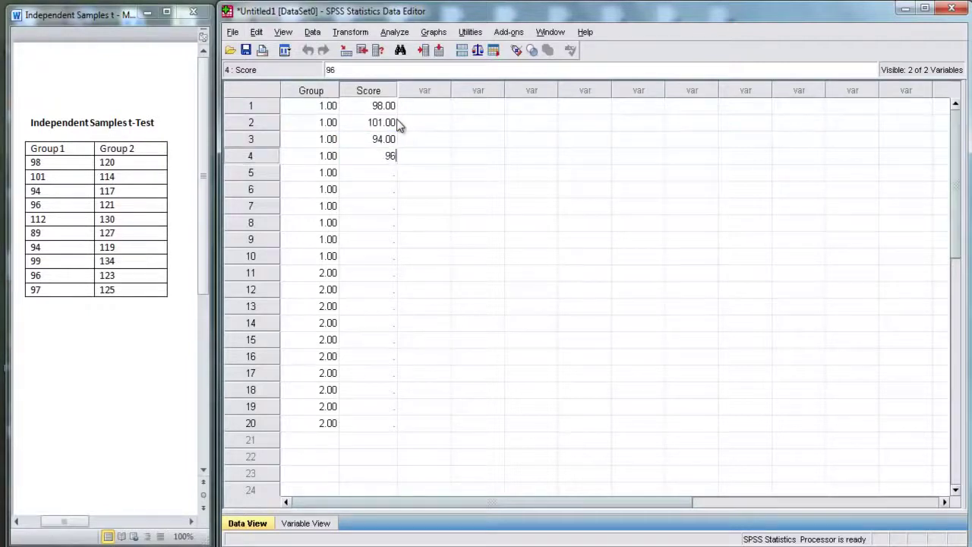
key(Return)
text(112)
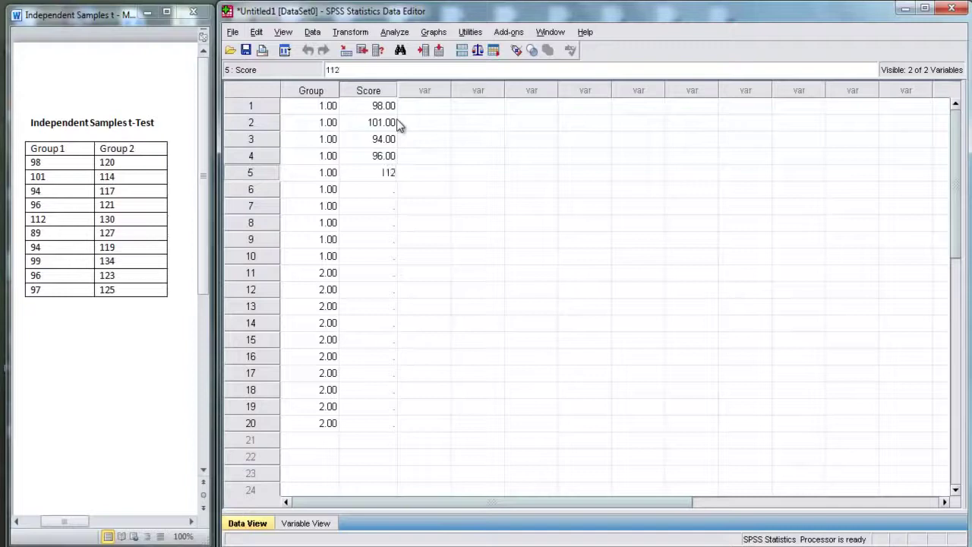
key(Return)
text(89)
key(Return)
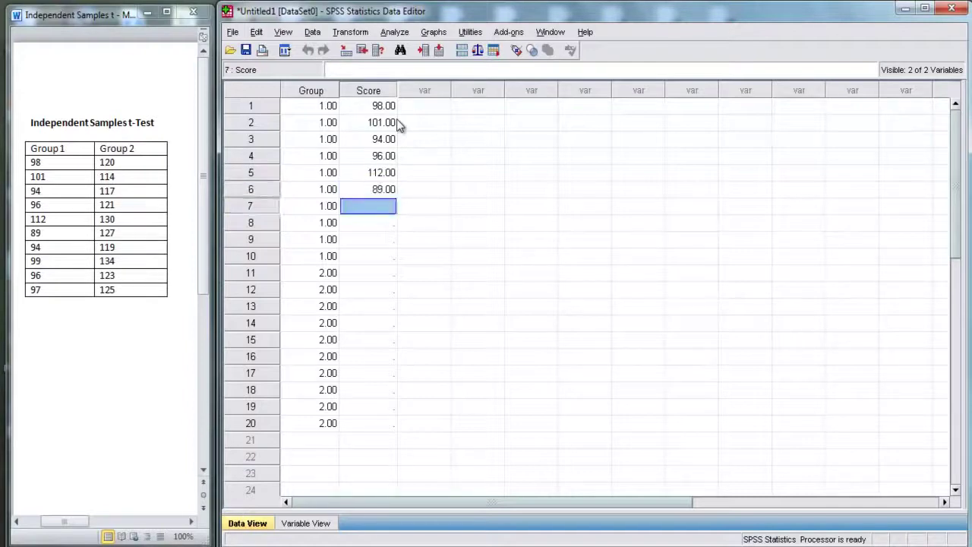
text(94)
key(Return)
text(99)
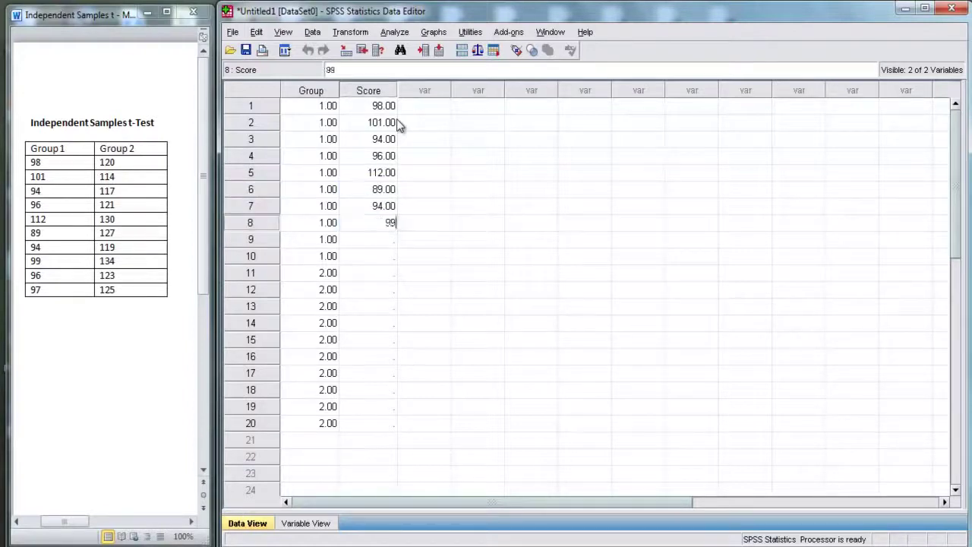
key(Return)
text(96)
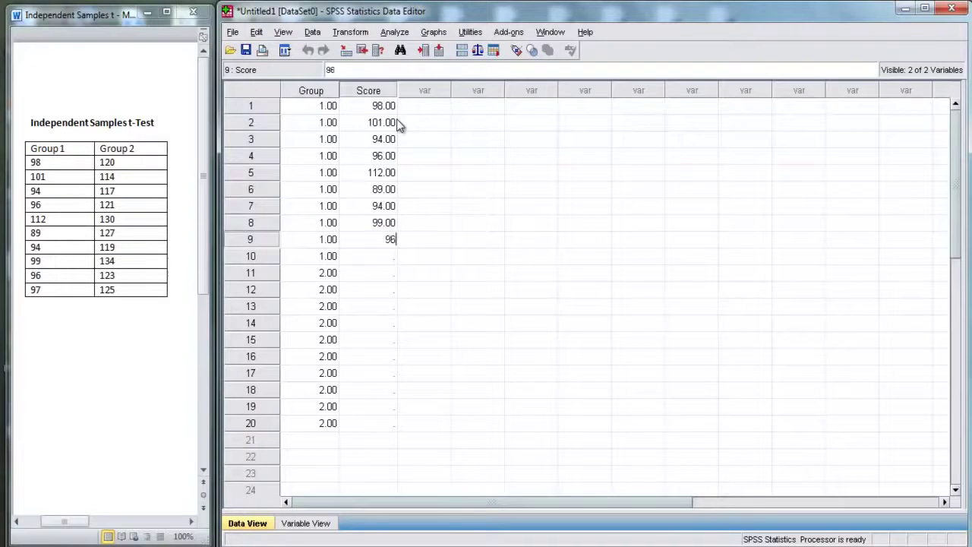
key(Return)
text(97)
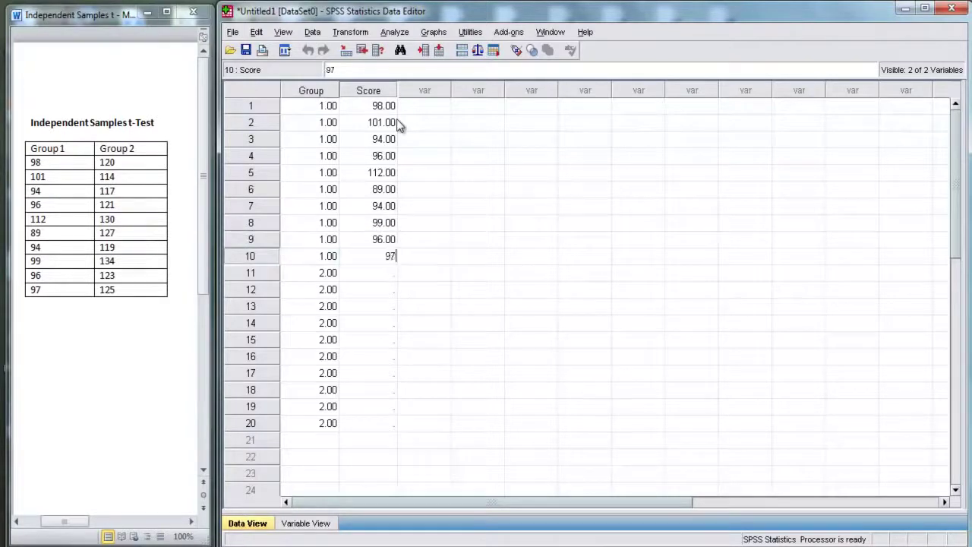
key(Return)
Enter Group 2 scores 120, 114, 117, 121, 130, 127, 119, 134, 123, 125 in rows 11–20.
text(12)
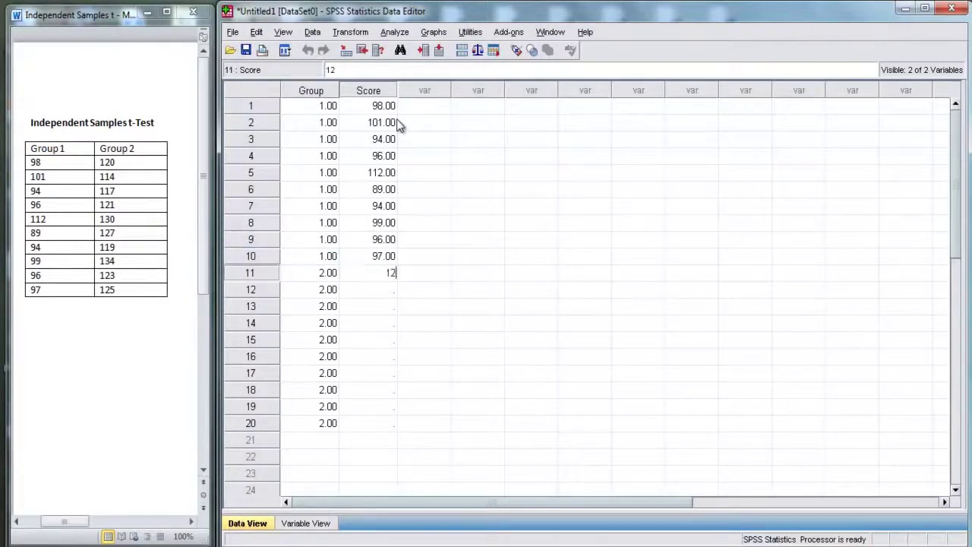
text(0)
key(Return)
text(114)
key(Return)
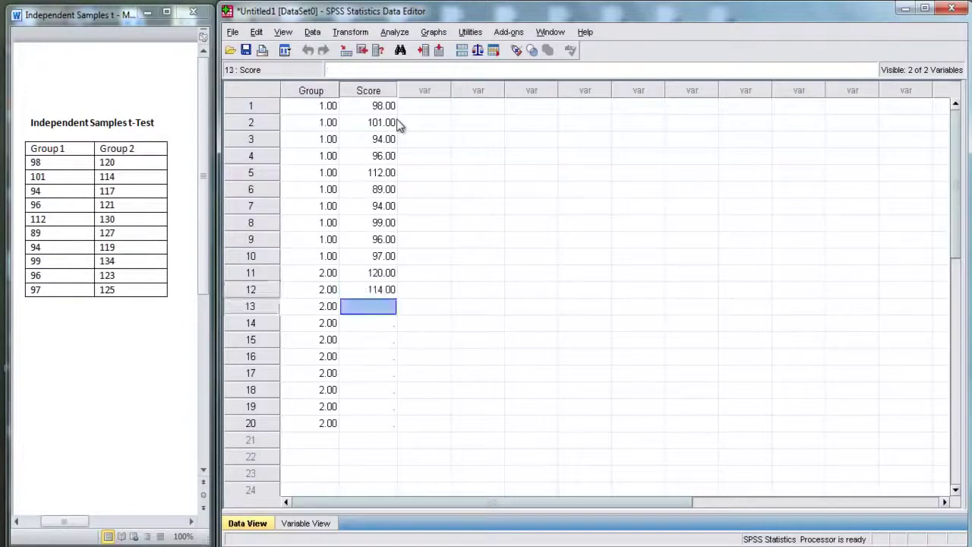
text(117)
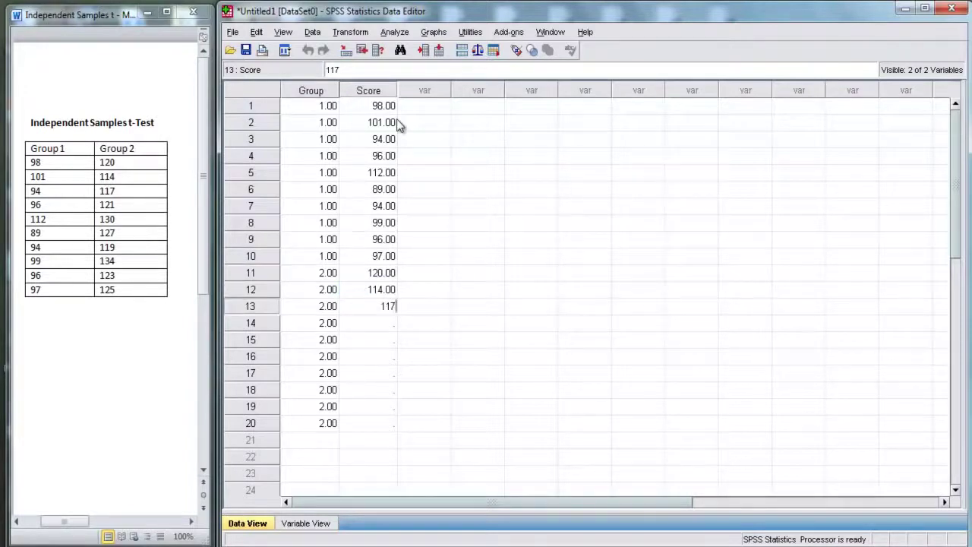
key(Return)
text(121)
key(Return)
text(13)
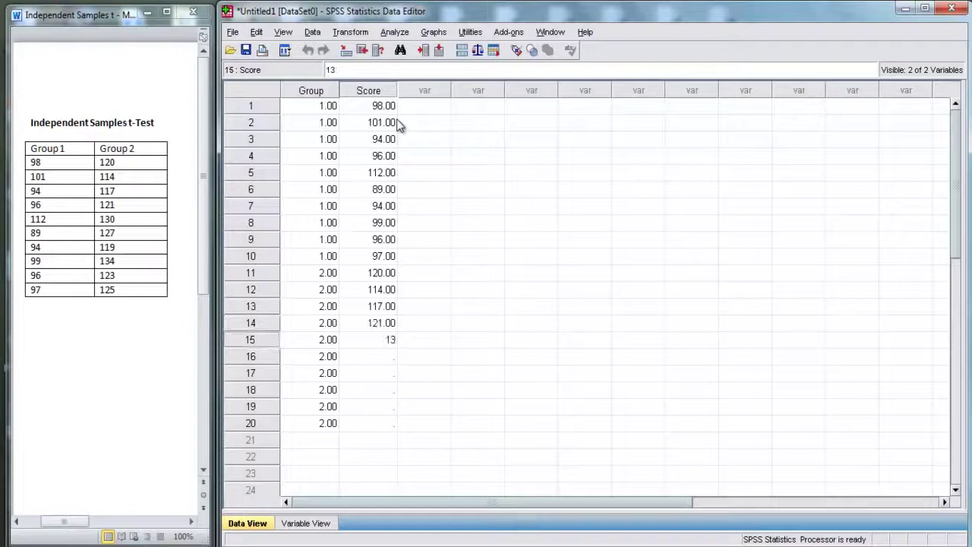
text(0)
key(Return)
text(127)
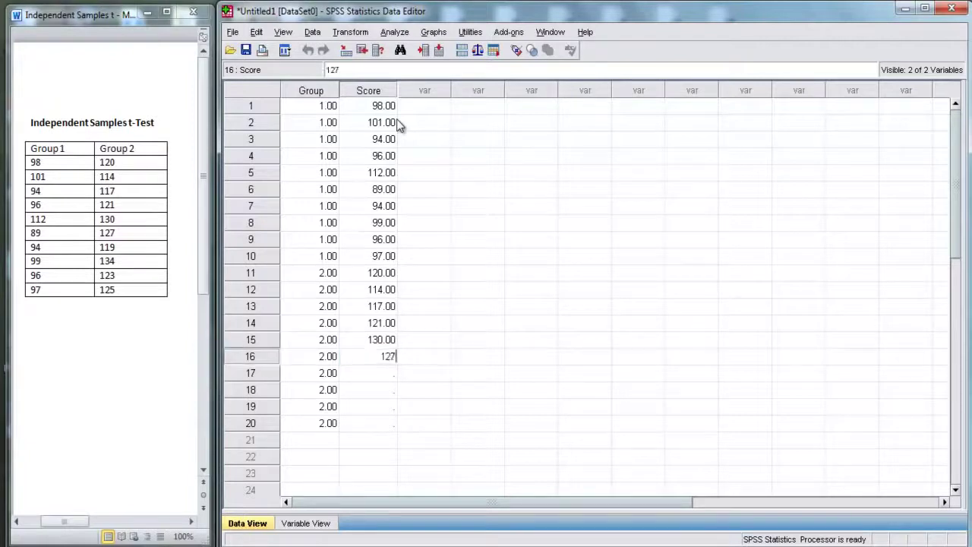
key(Return)
text(119)
key(Return)
text(134)
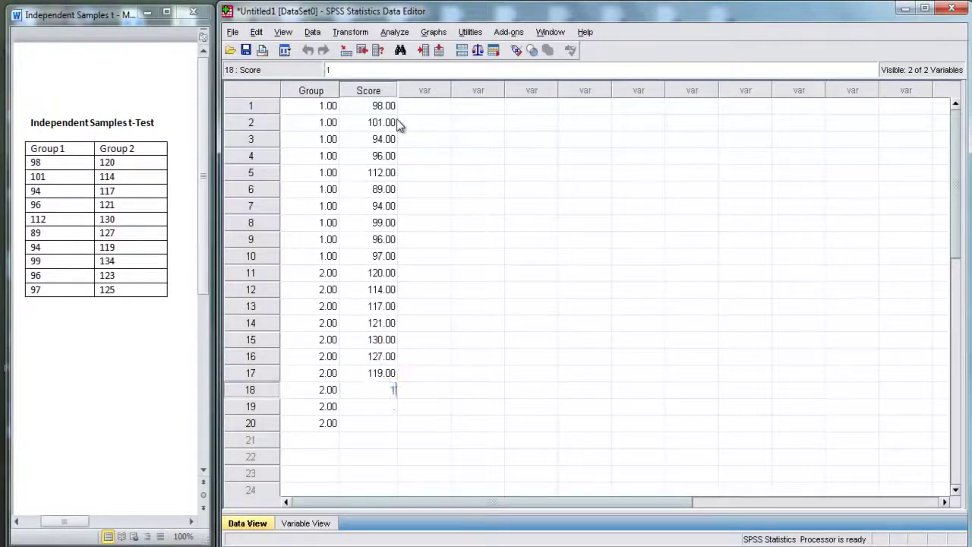
key(Return)
text(123)
key(Return)
text(125)
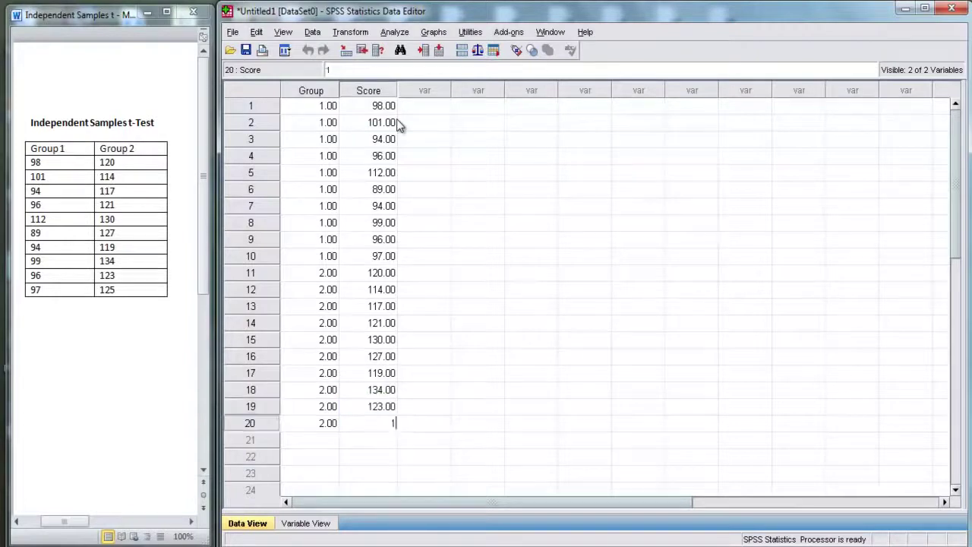
key(Return)
key(Up)
key(Up)
key(Up)
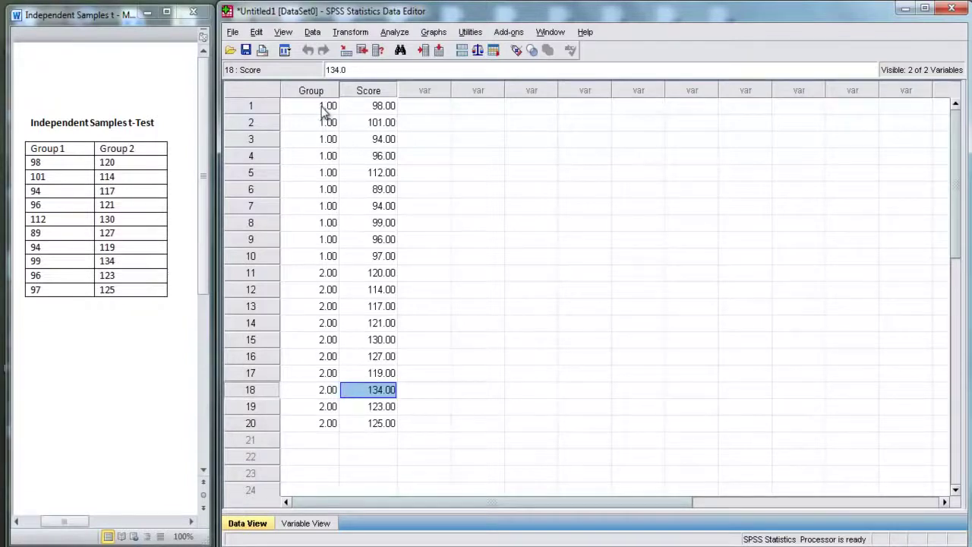
Select each group's Group and Score cells to review the twenty rows.
drag(322, 110, 363, 426)
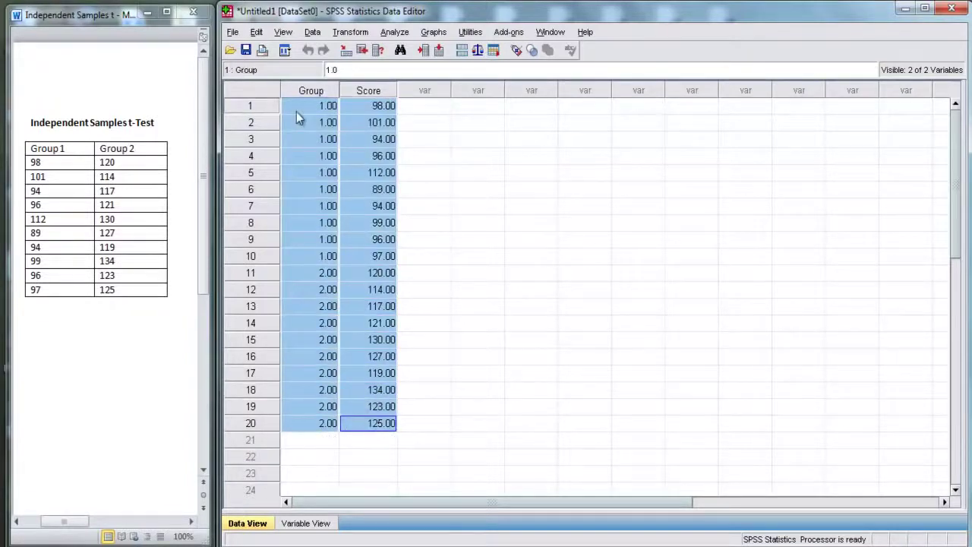
click(316, 111)
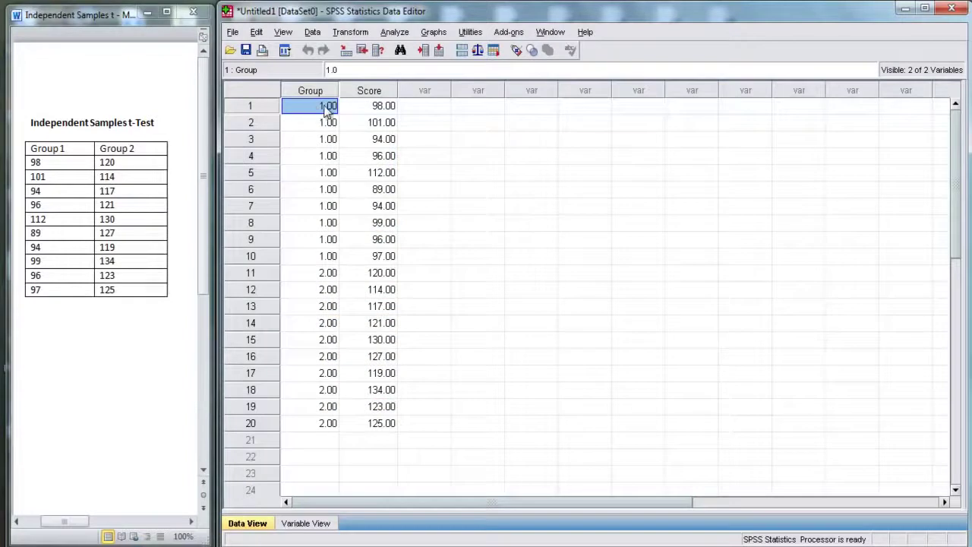
drag(316, 111, 322, 272)
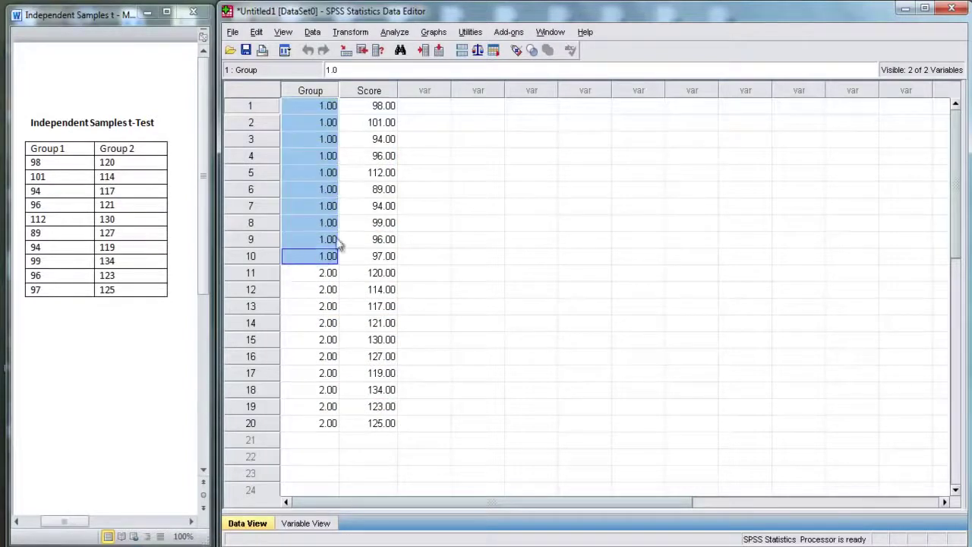
drag(365, 109, 321, 424)
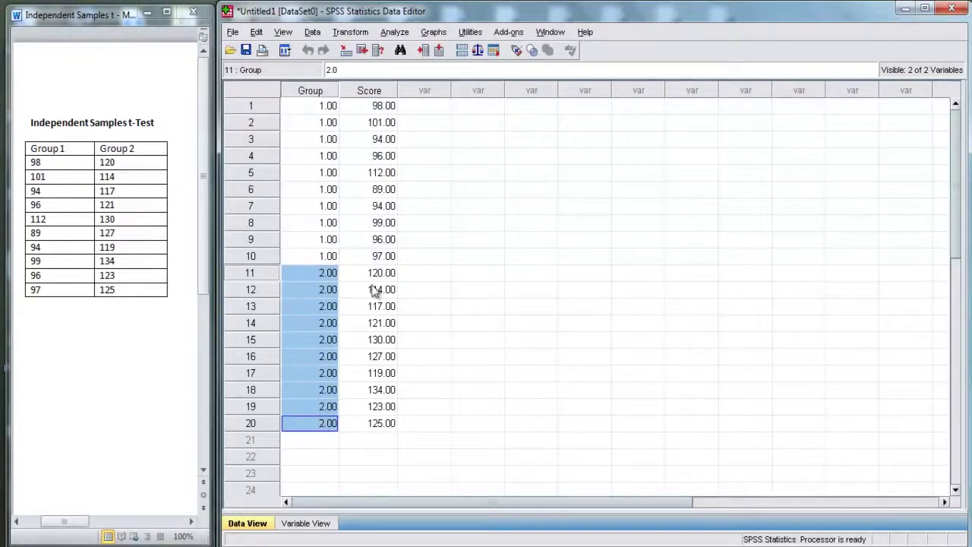
drag(379, 274, 382, 425)
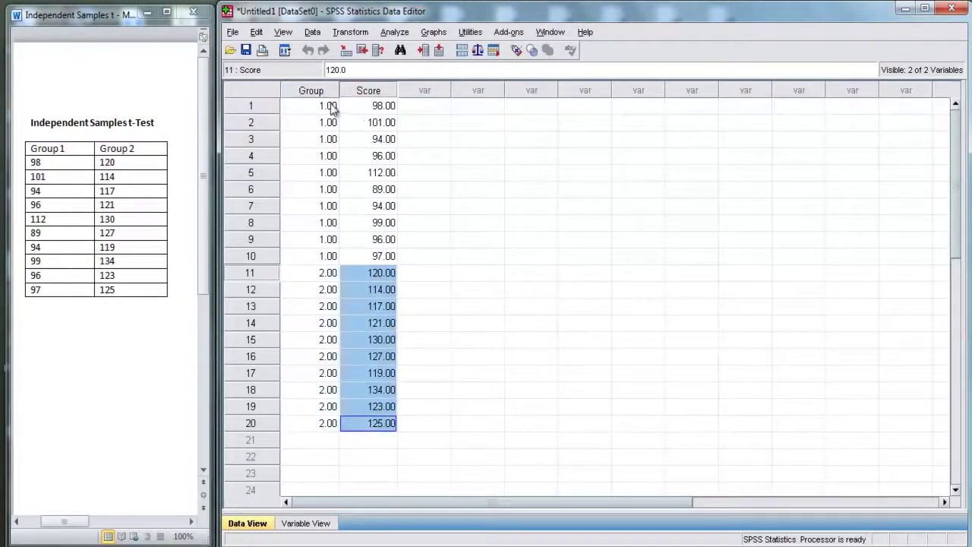
Start an Independent-Samples T Test with Score as test variable and Group as grouping variable.
click(394, 32)
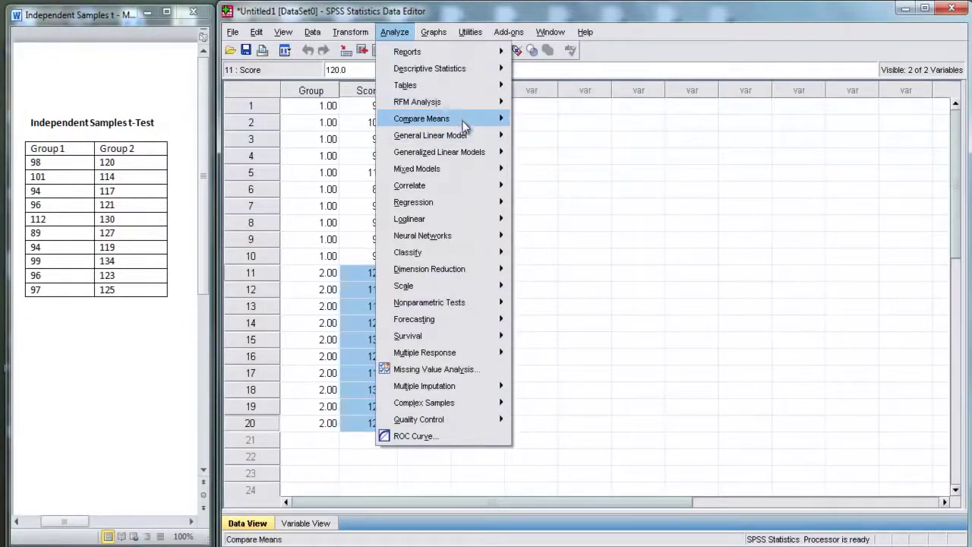
mouse_move(465, 126)
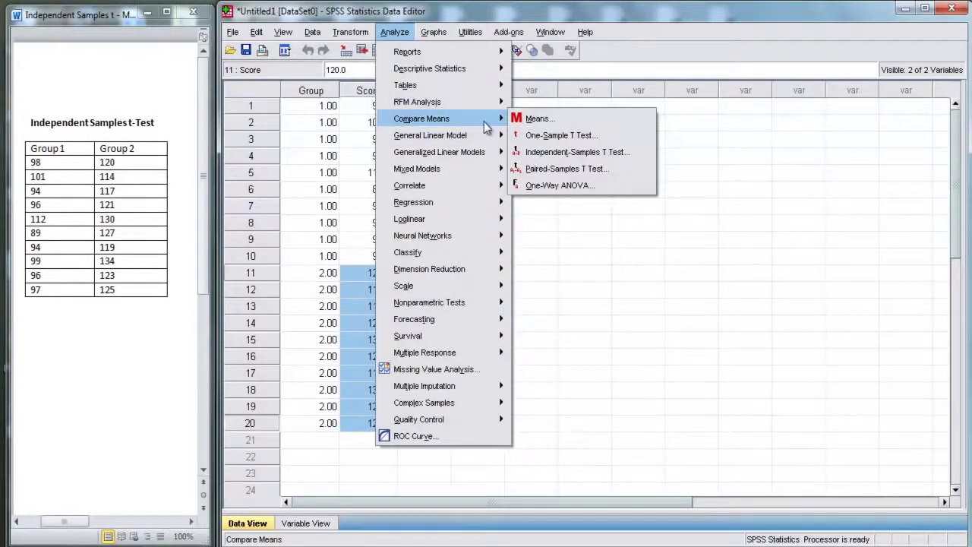
click(555, 152)
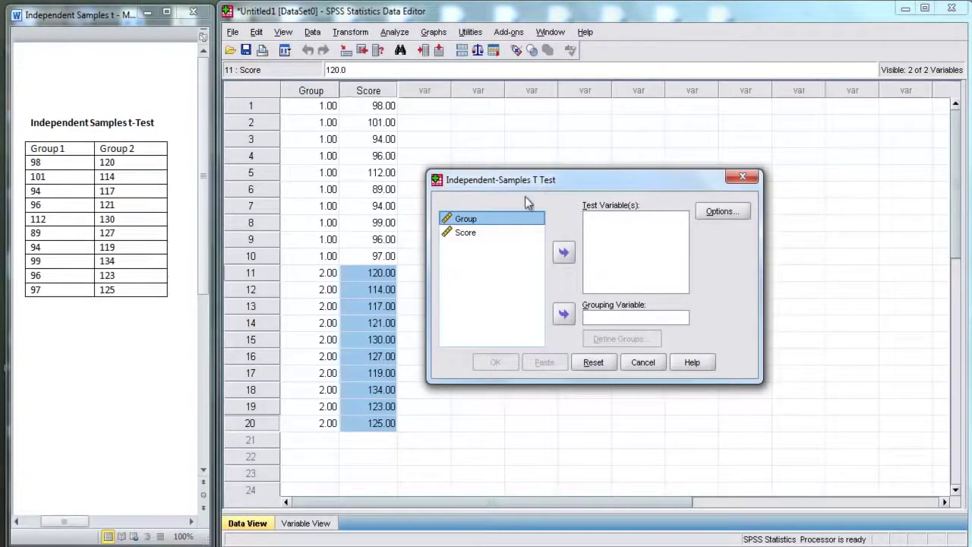
click(463, 233)
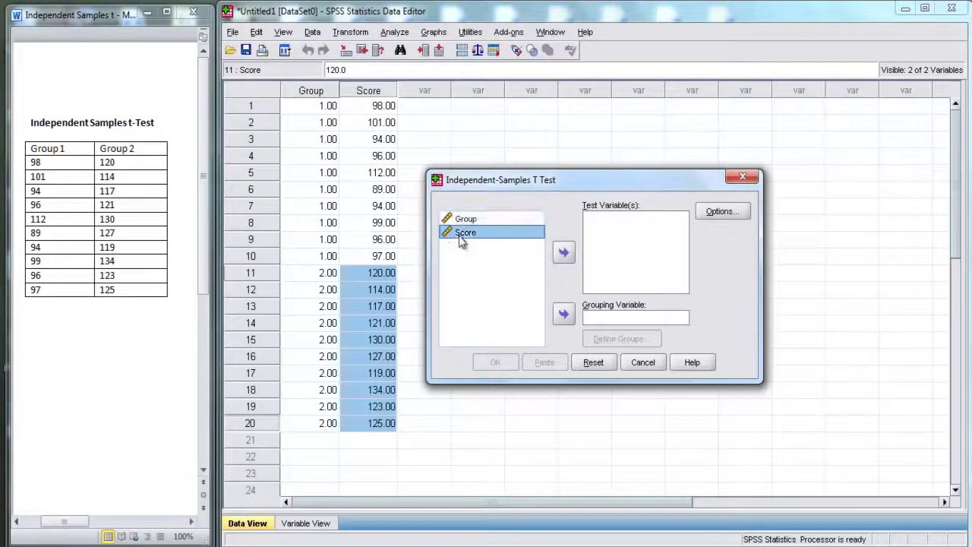
click(560, 259)
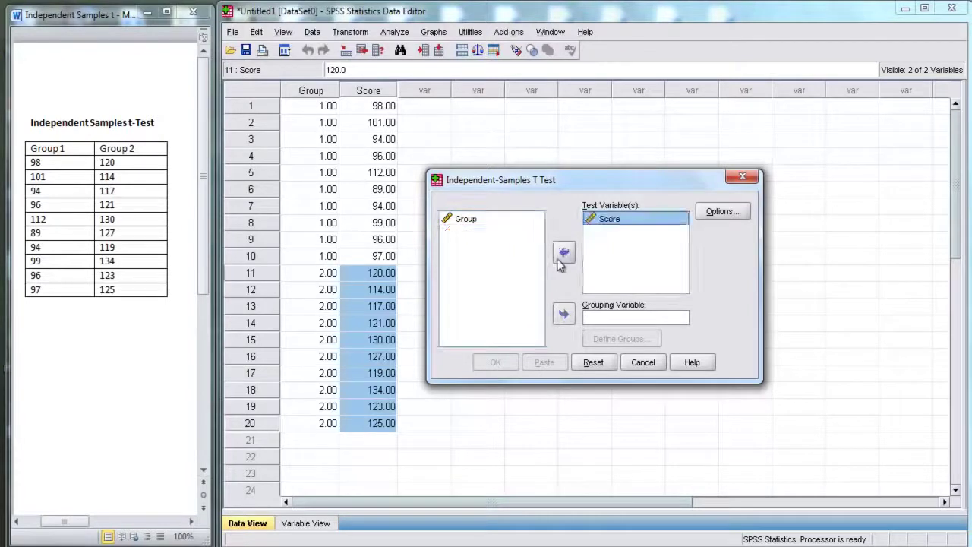
click(472, 220)
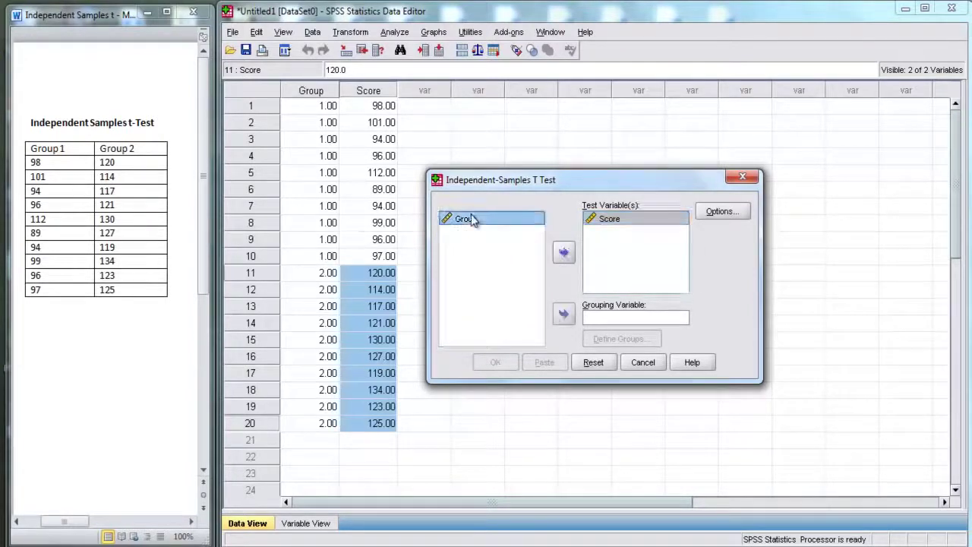
click(564, 313)
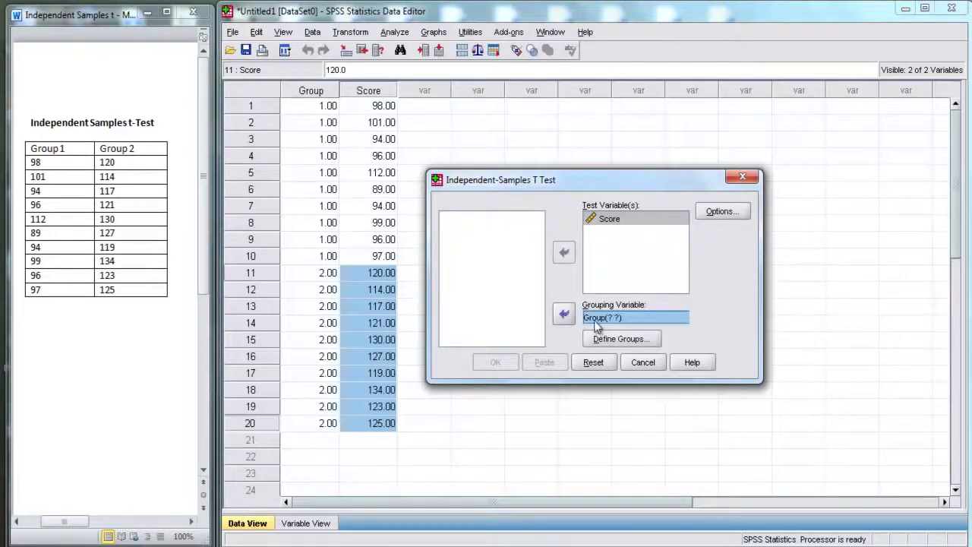
Define the two groups to compare as 1 and 2.
click(629, 340)
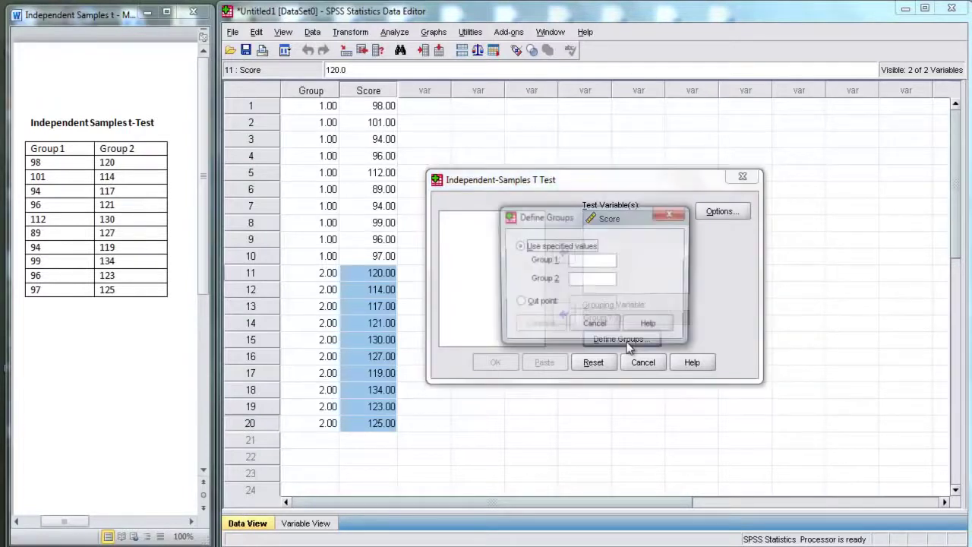
click(588, 264)
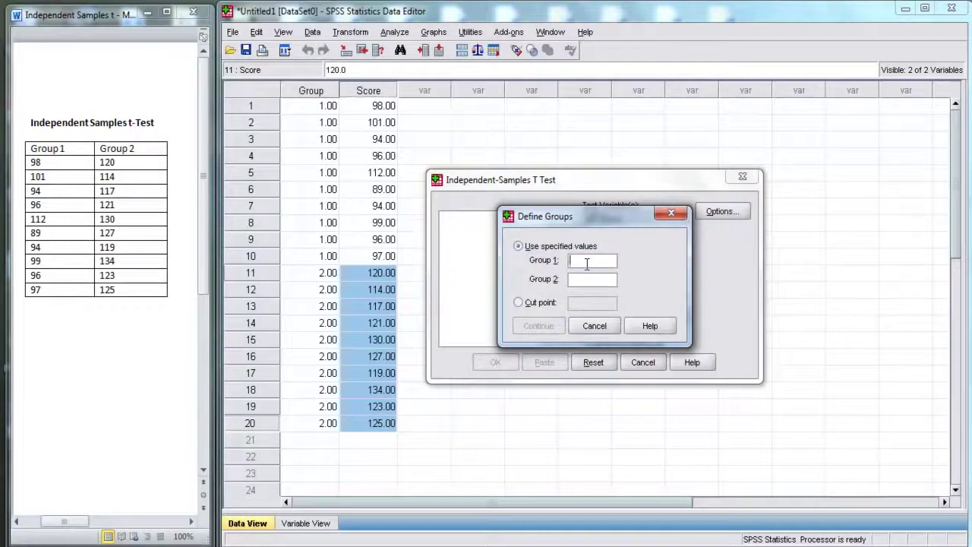
key(Tab)
text(2)
click(550, 328)
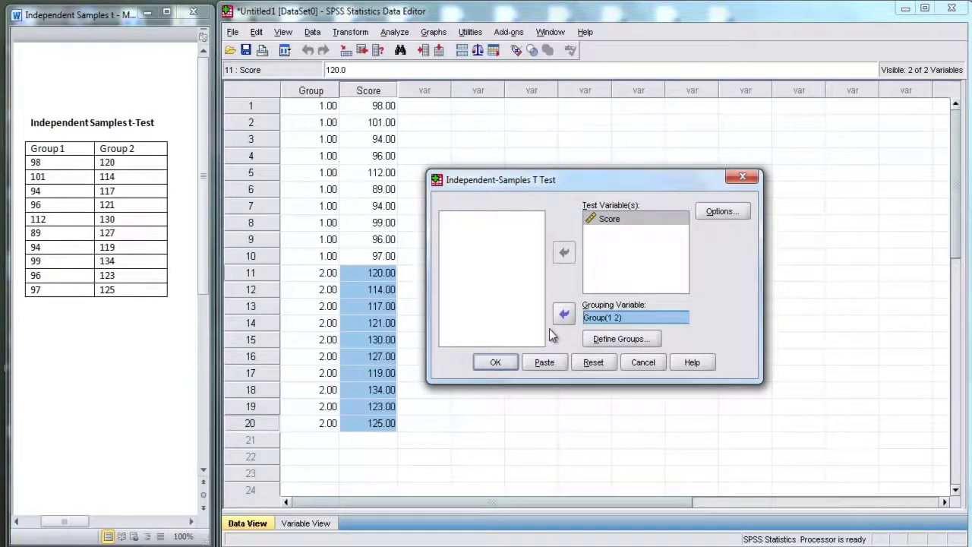
Keep the 95% confidence interval in Options and run the t test.
click(726, 211)
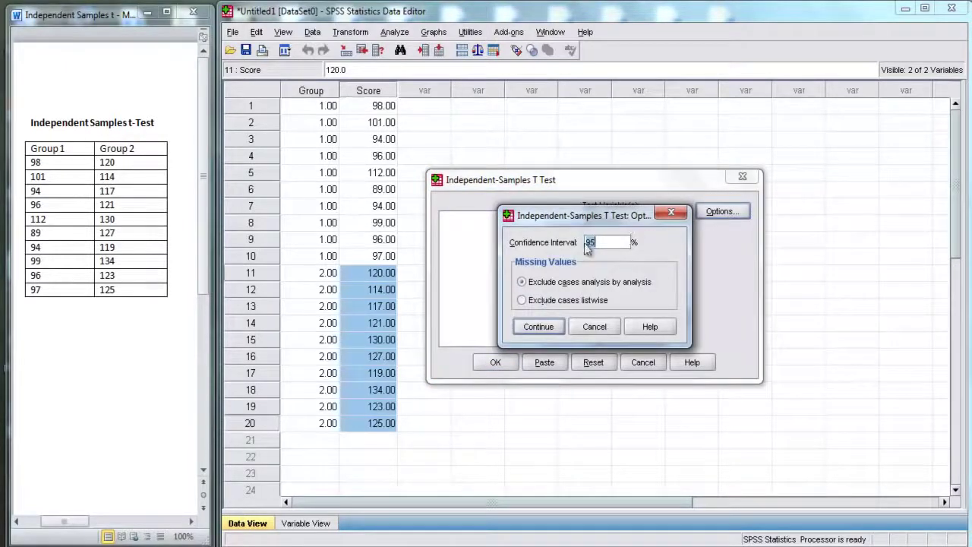
click(547, 335)
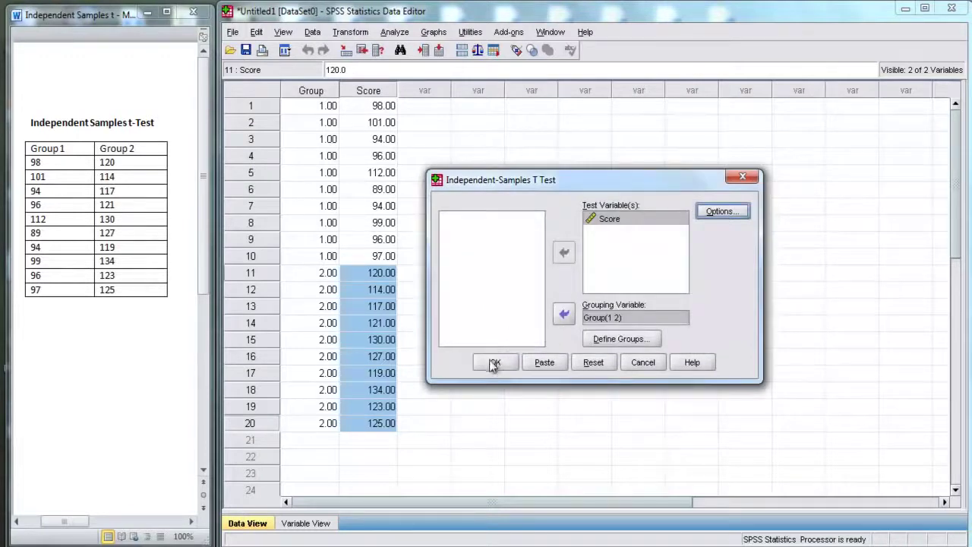
click(496, 361)
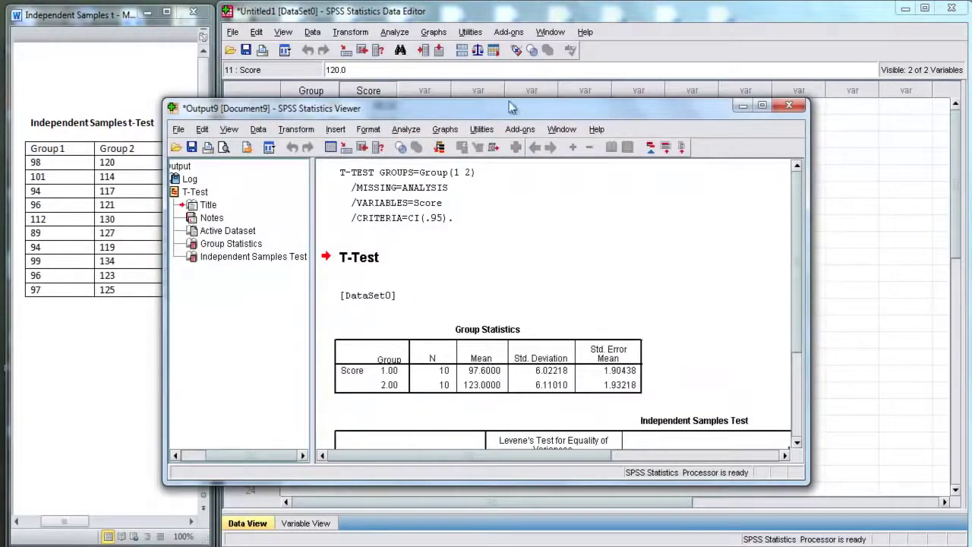
Maximize the Output Viewer and select the Independent Samples Test table.
drag(515, 106, 507, 93)
click(753, 92)
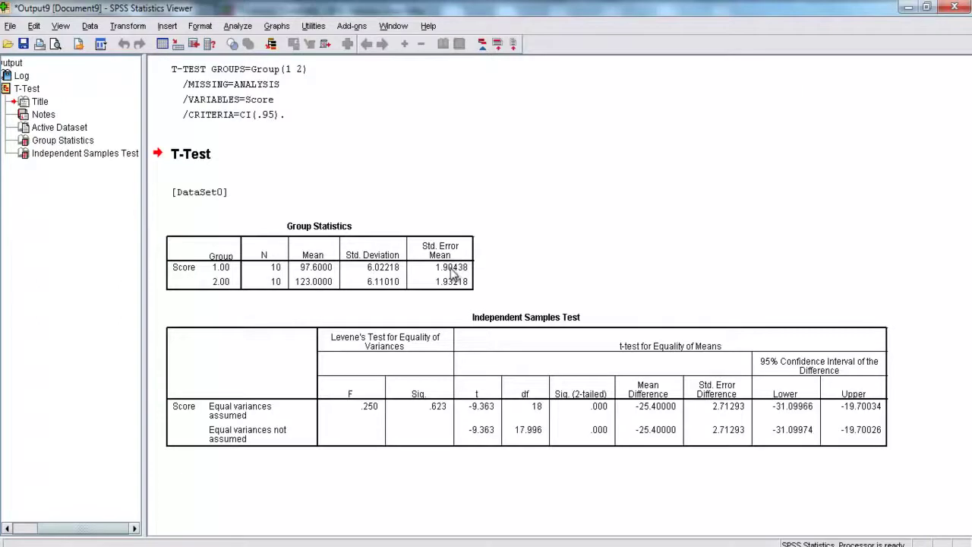
click(503, 330)
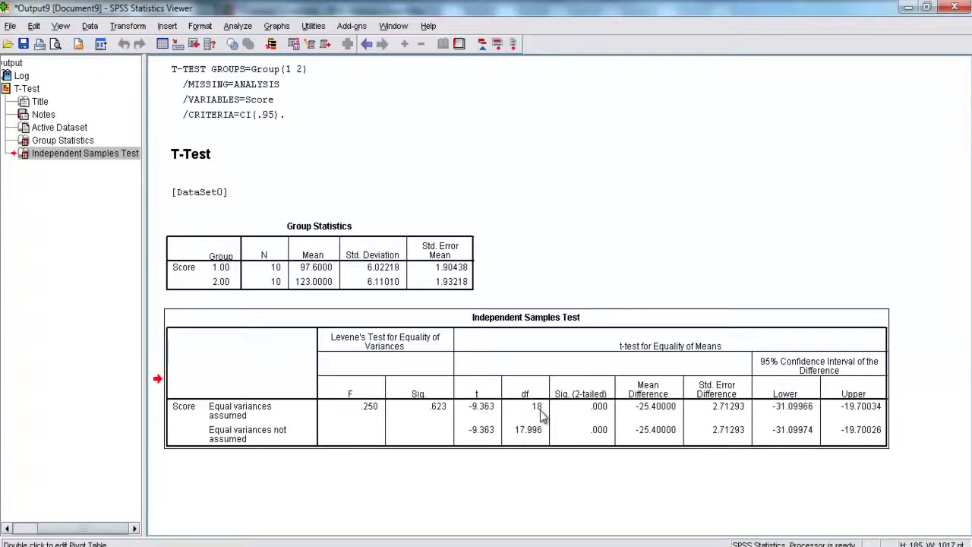
double_click(597, 411)
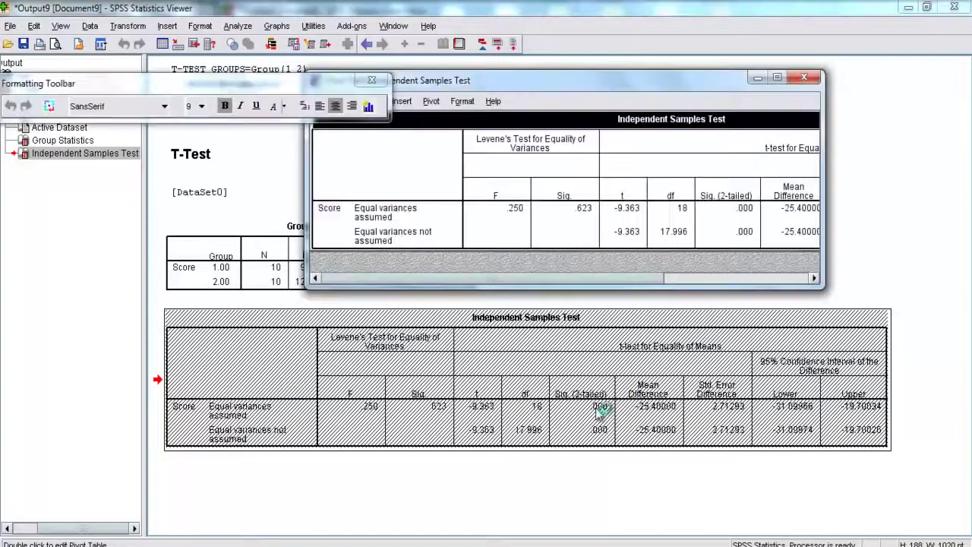
double_click(734, 216)
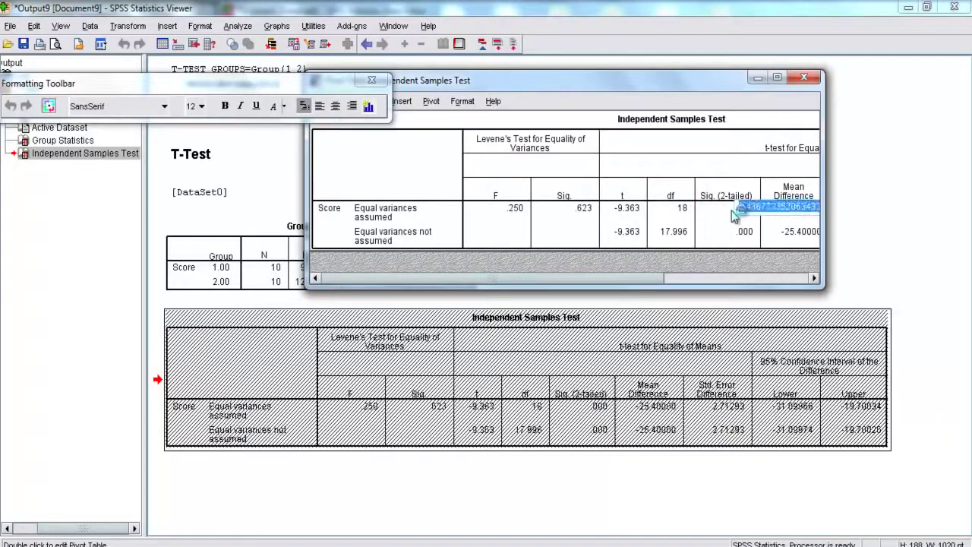
drag(657, 279, 741, 278)
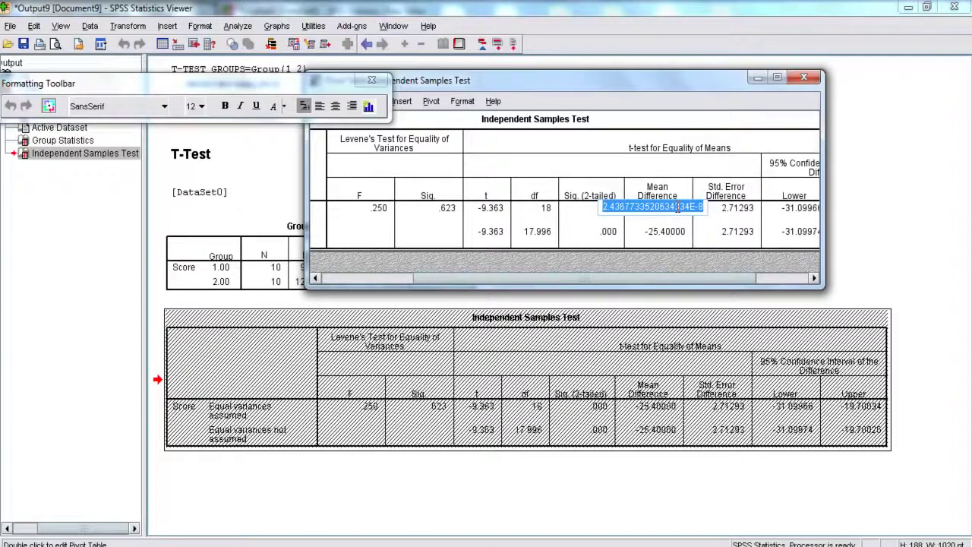
click(805, 78)
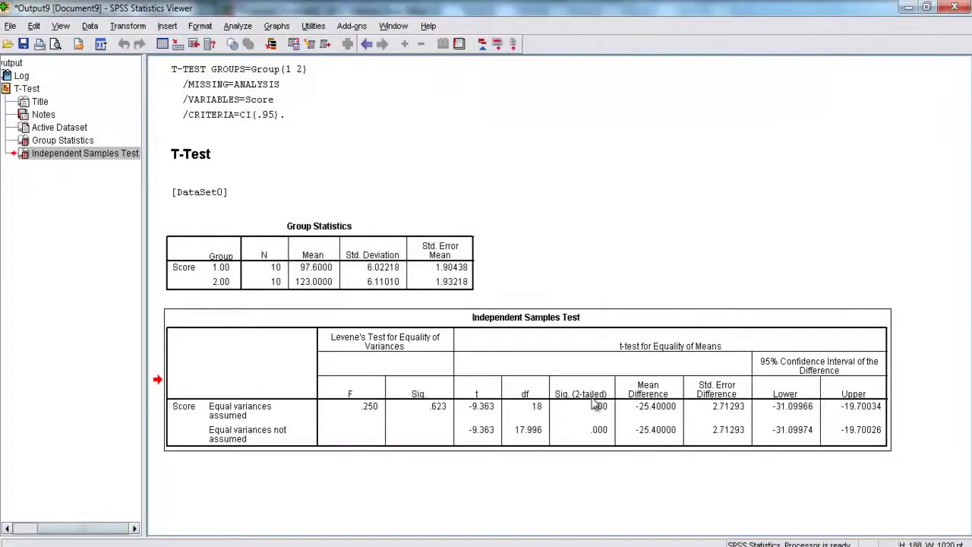